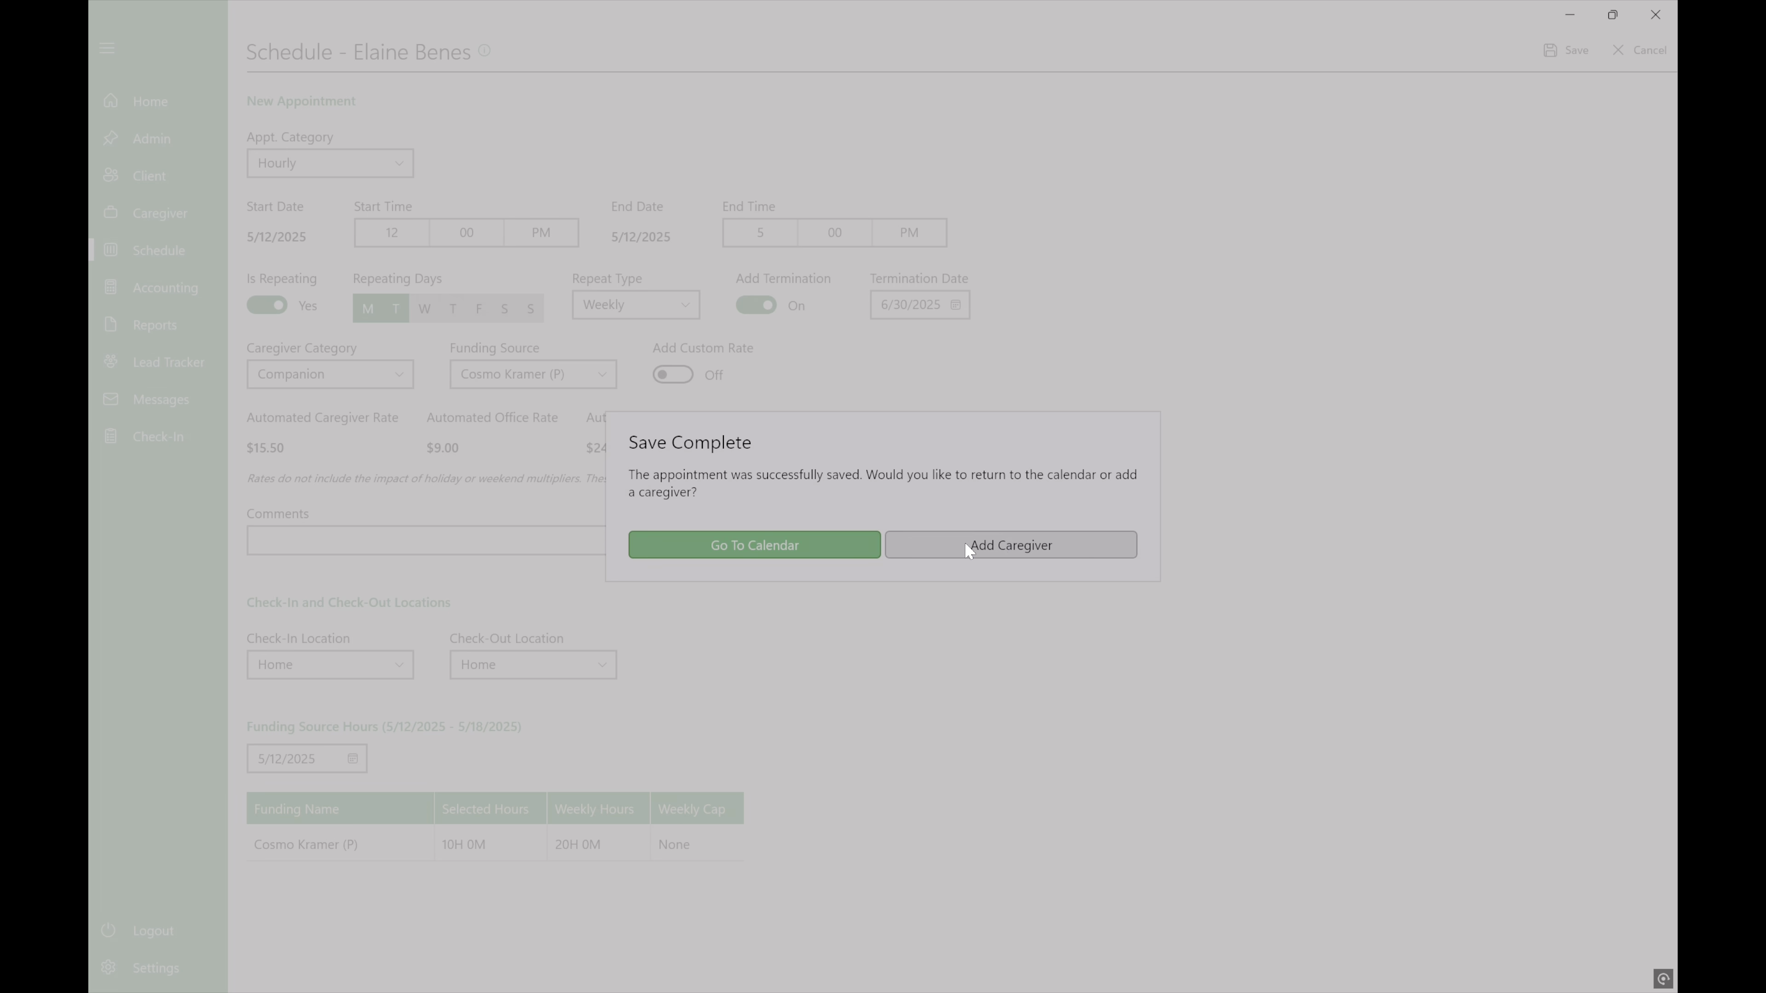
- Return to the weekly schedule and open the client's unassigned 12 PM to 5 PM appointment on Monday 5/12/2025
click(1044, 543)
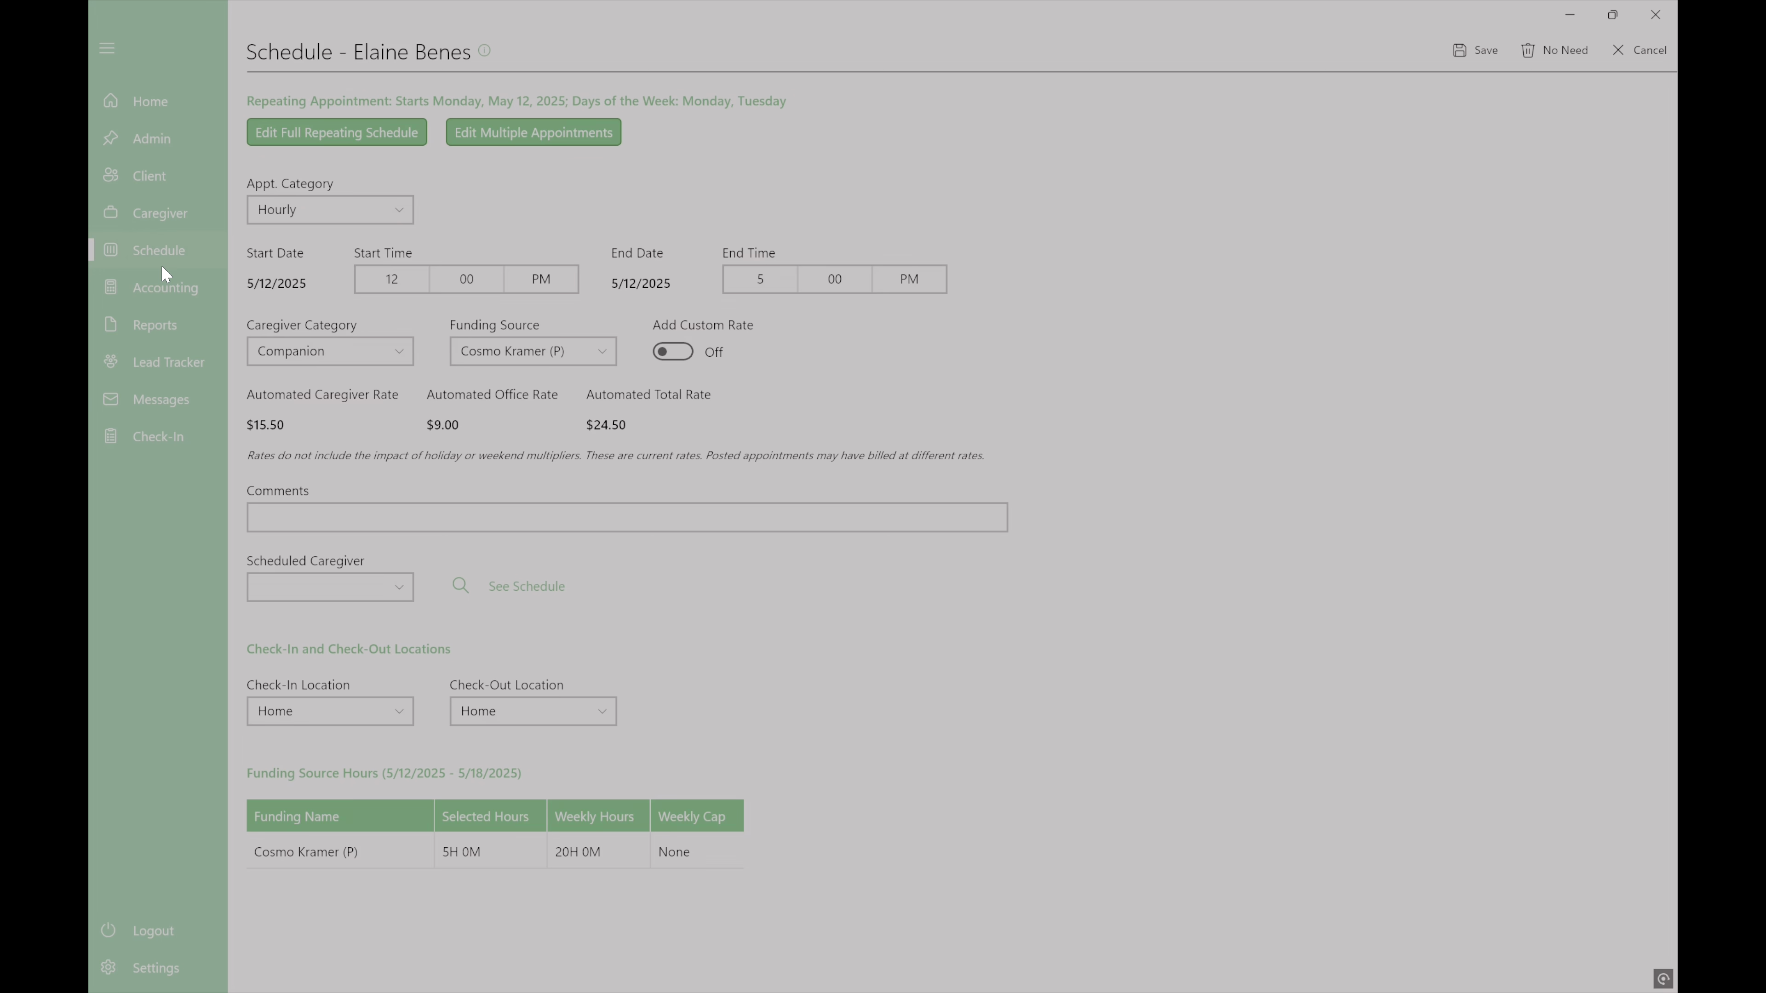
click(169, 251)
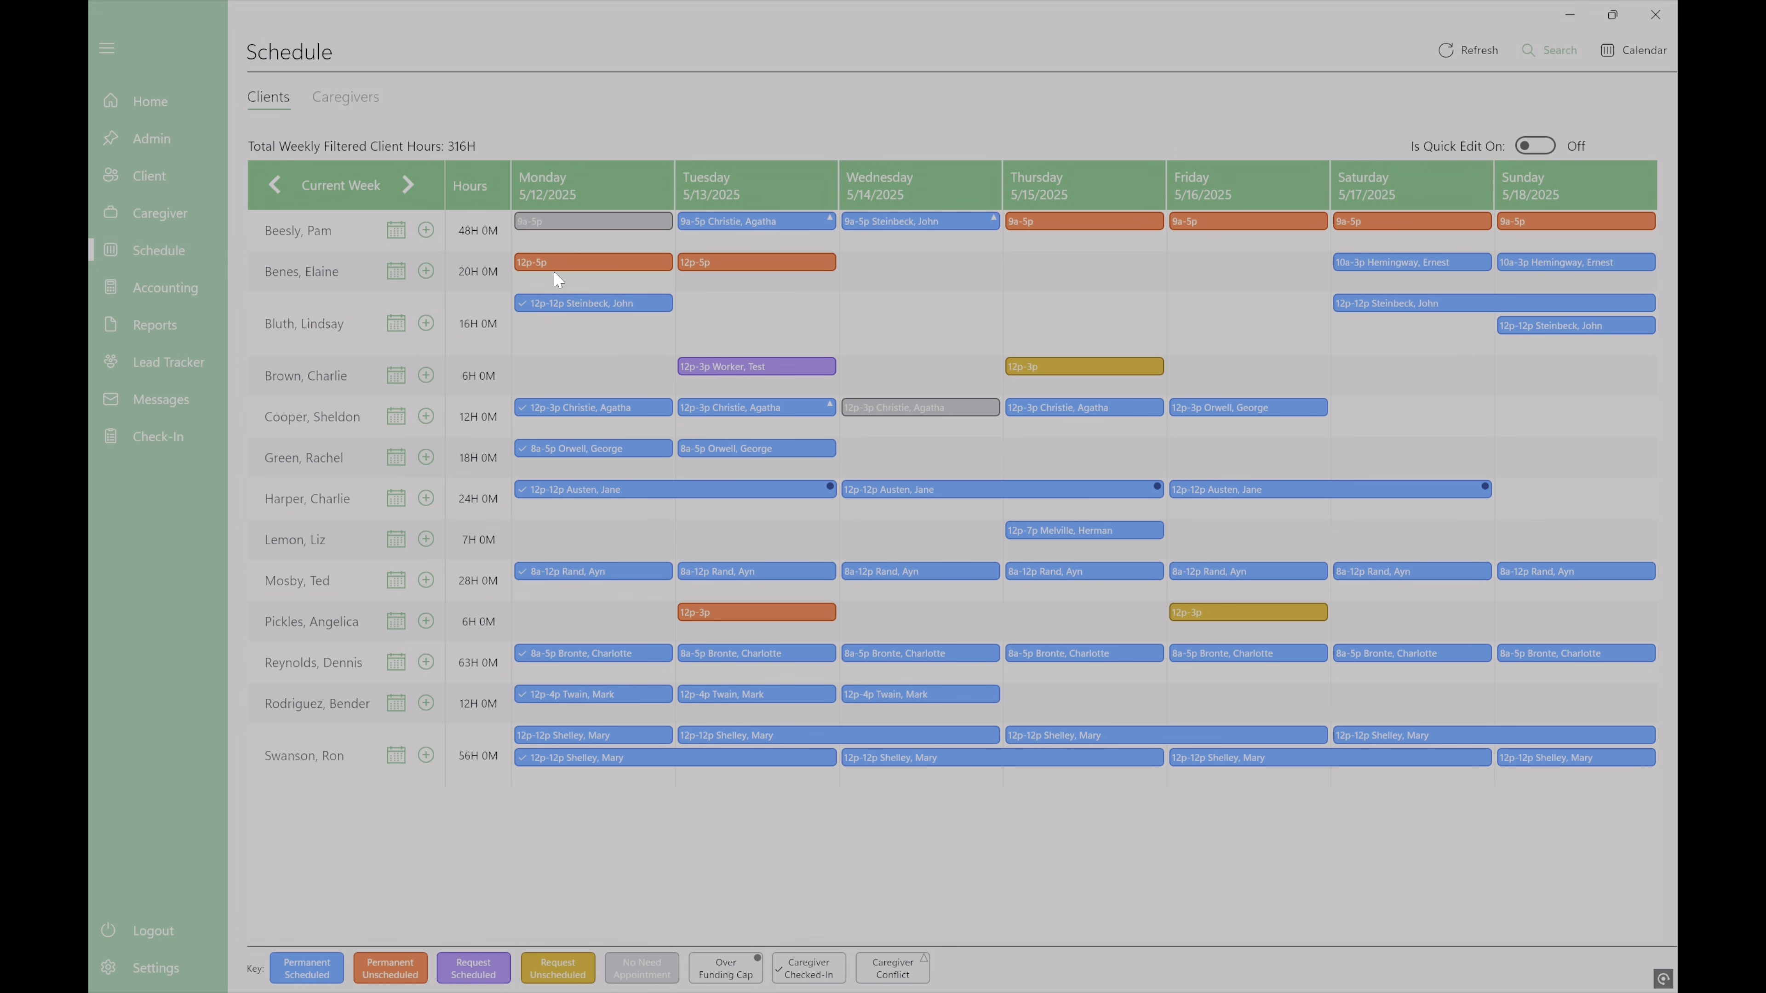
click(603, 261)
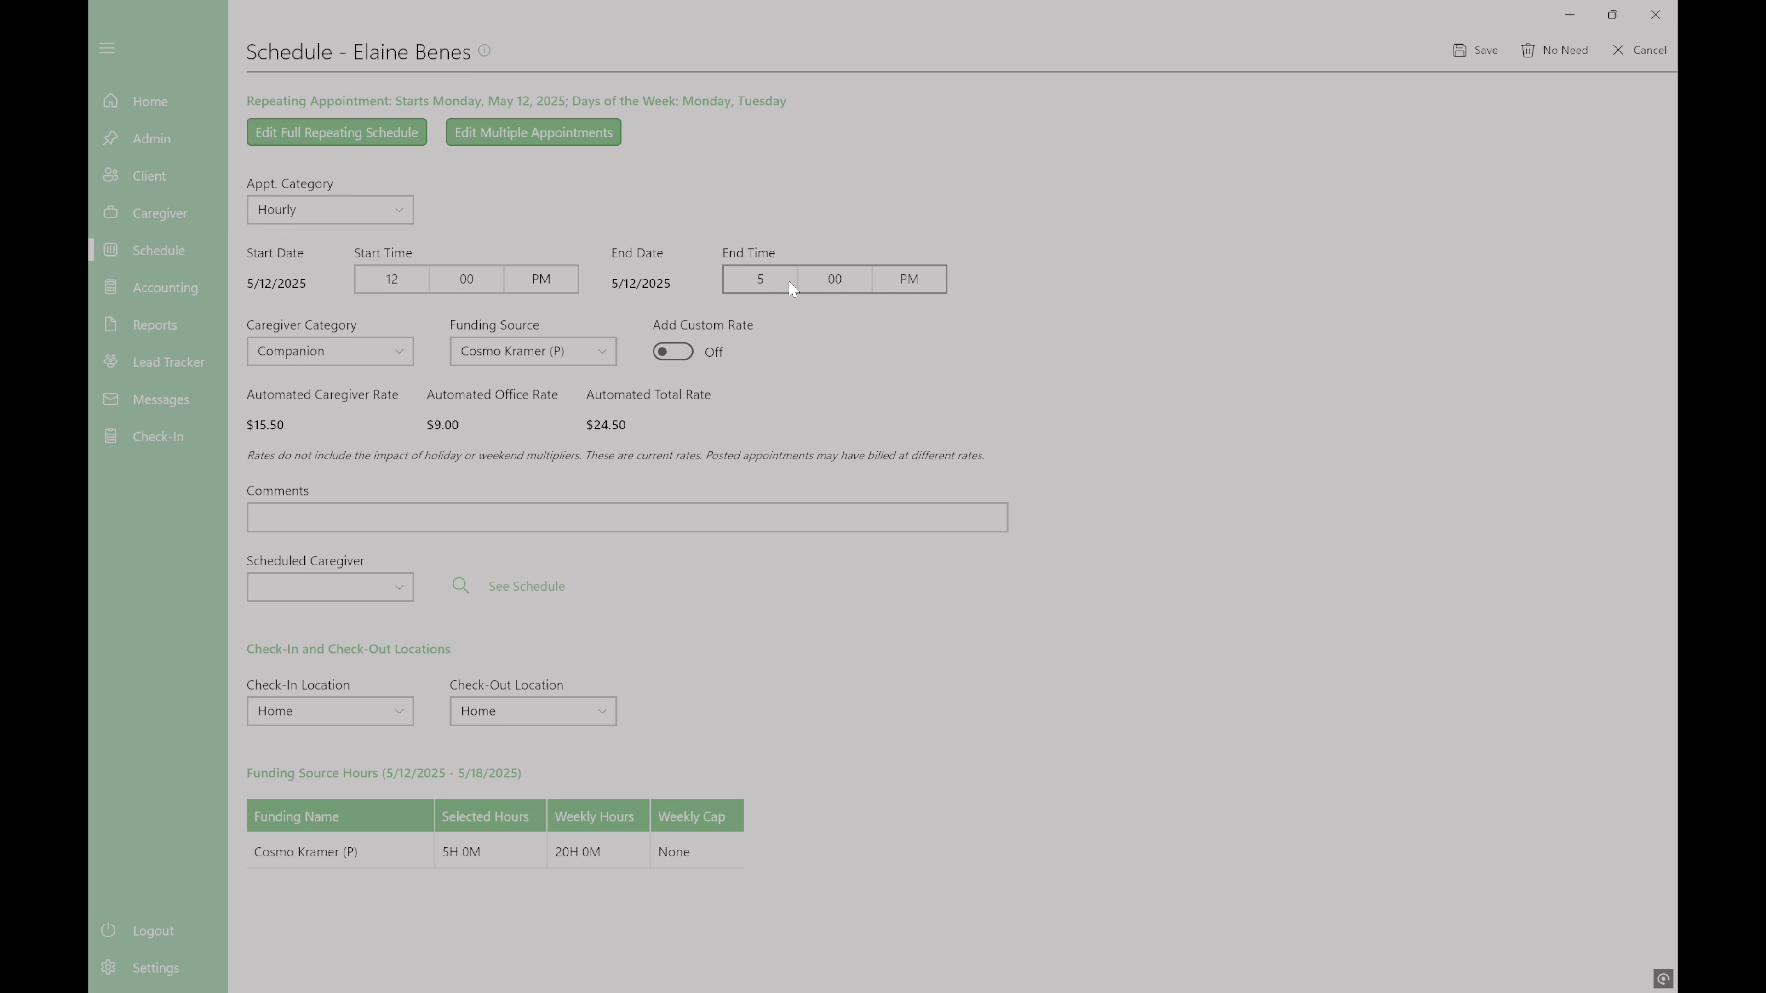
- View the editing form for the full repeating schedule, and return to the single appointment without changing anything
click(338, 142)
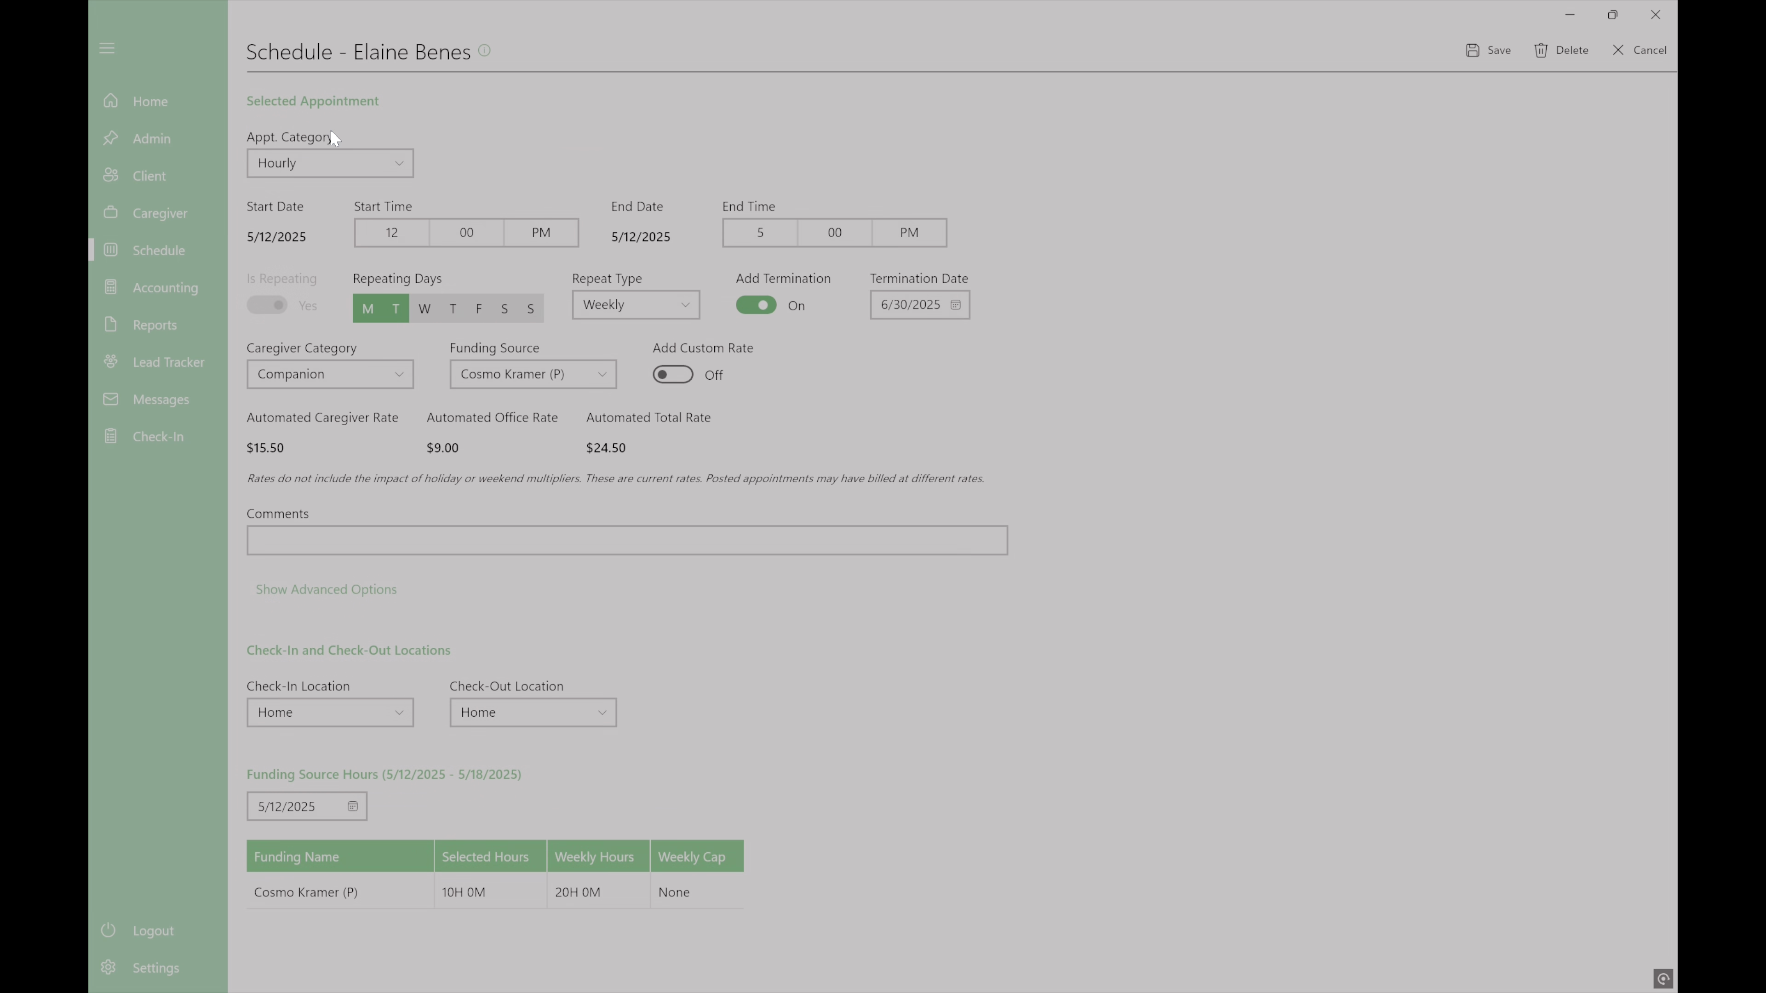
click(1638, 52)
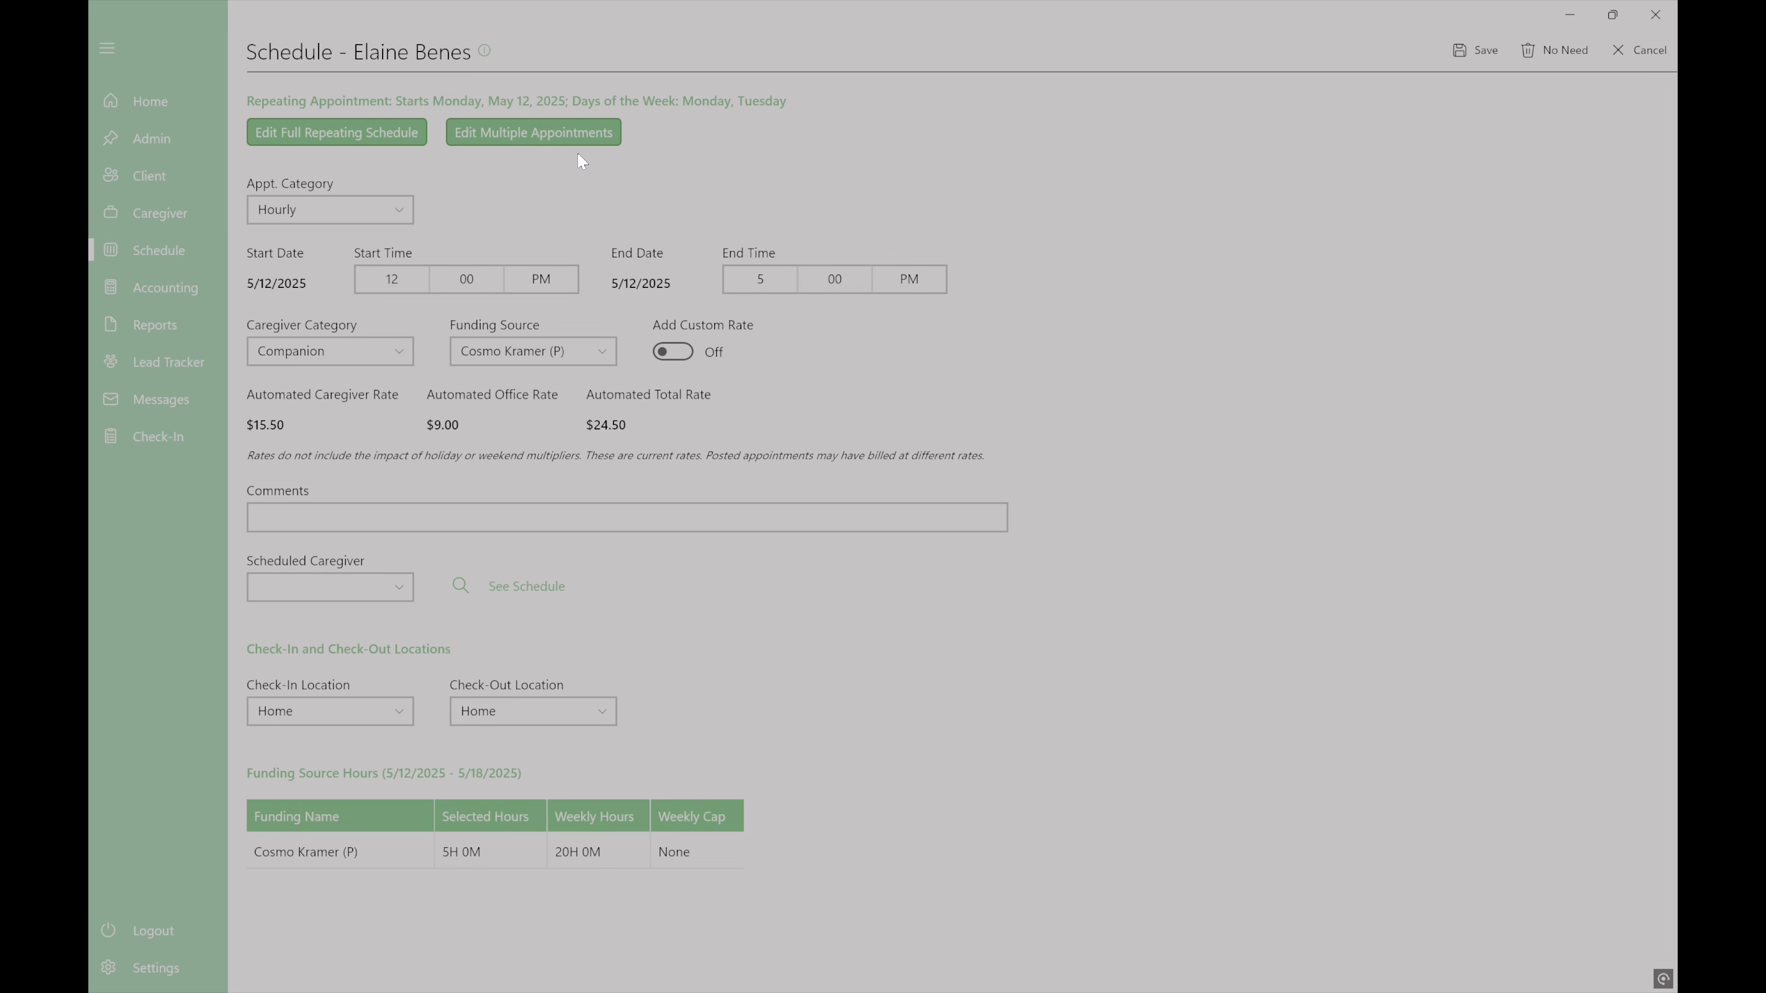
- Try selecting the 5/13 and 5/19 appointments together with 5/12 for multiple editing, deselect them and discard the edit
click(528, 132)
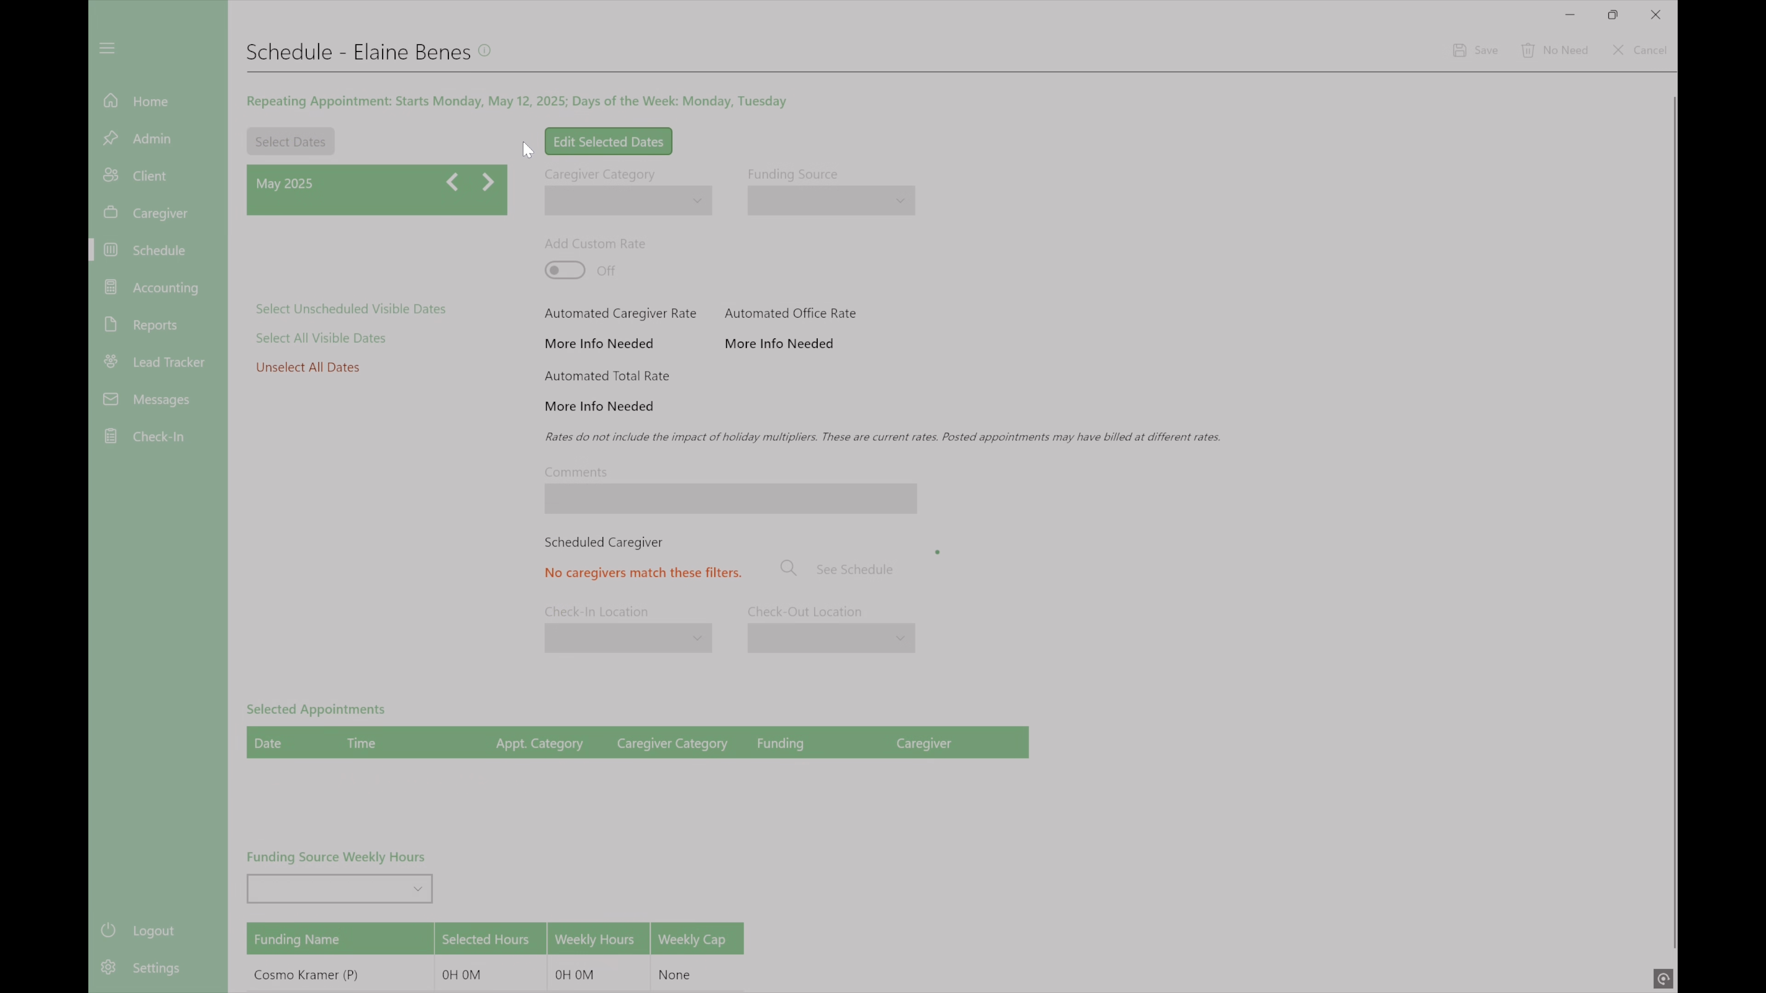
click(294, 339)
click(262, 368)
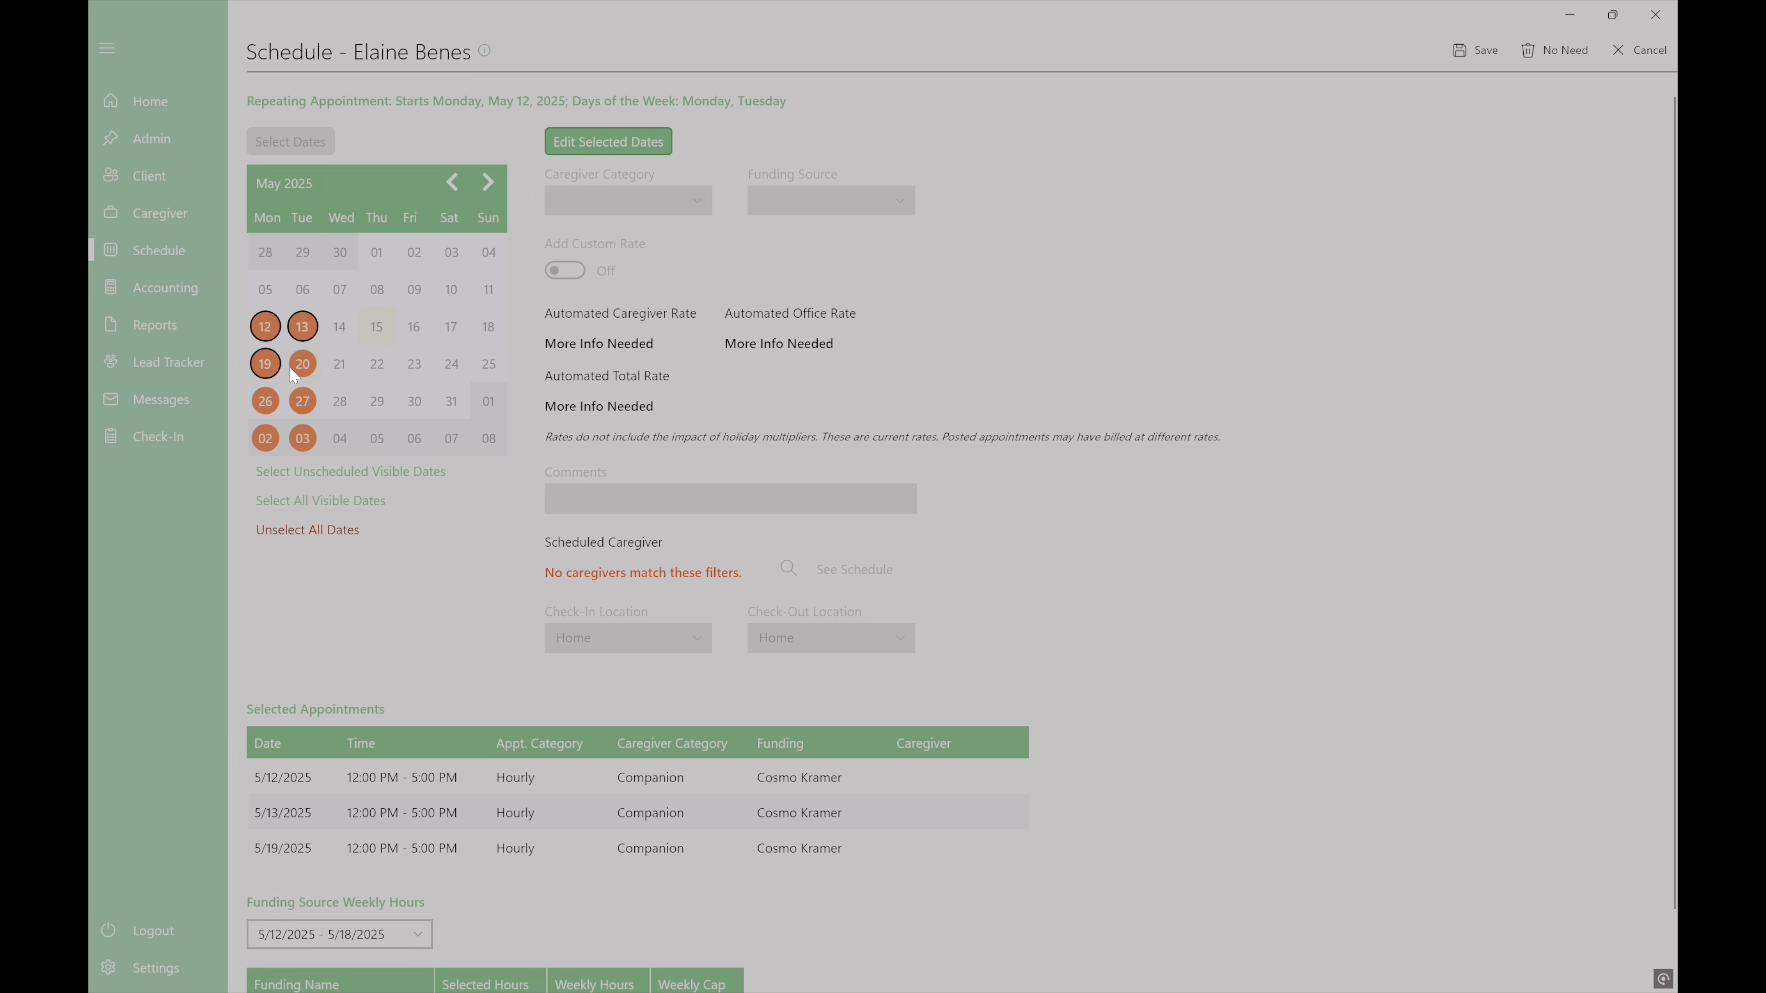
click(276, 365)
click(303, 327)
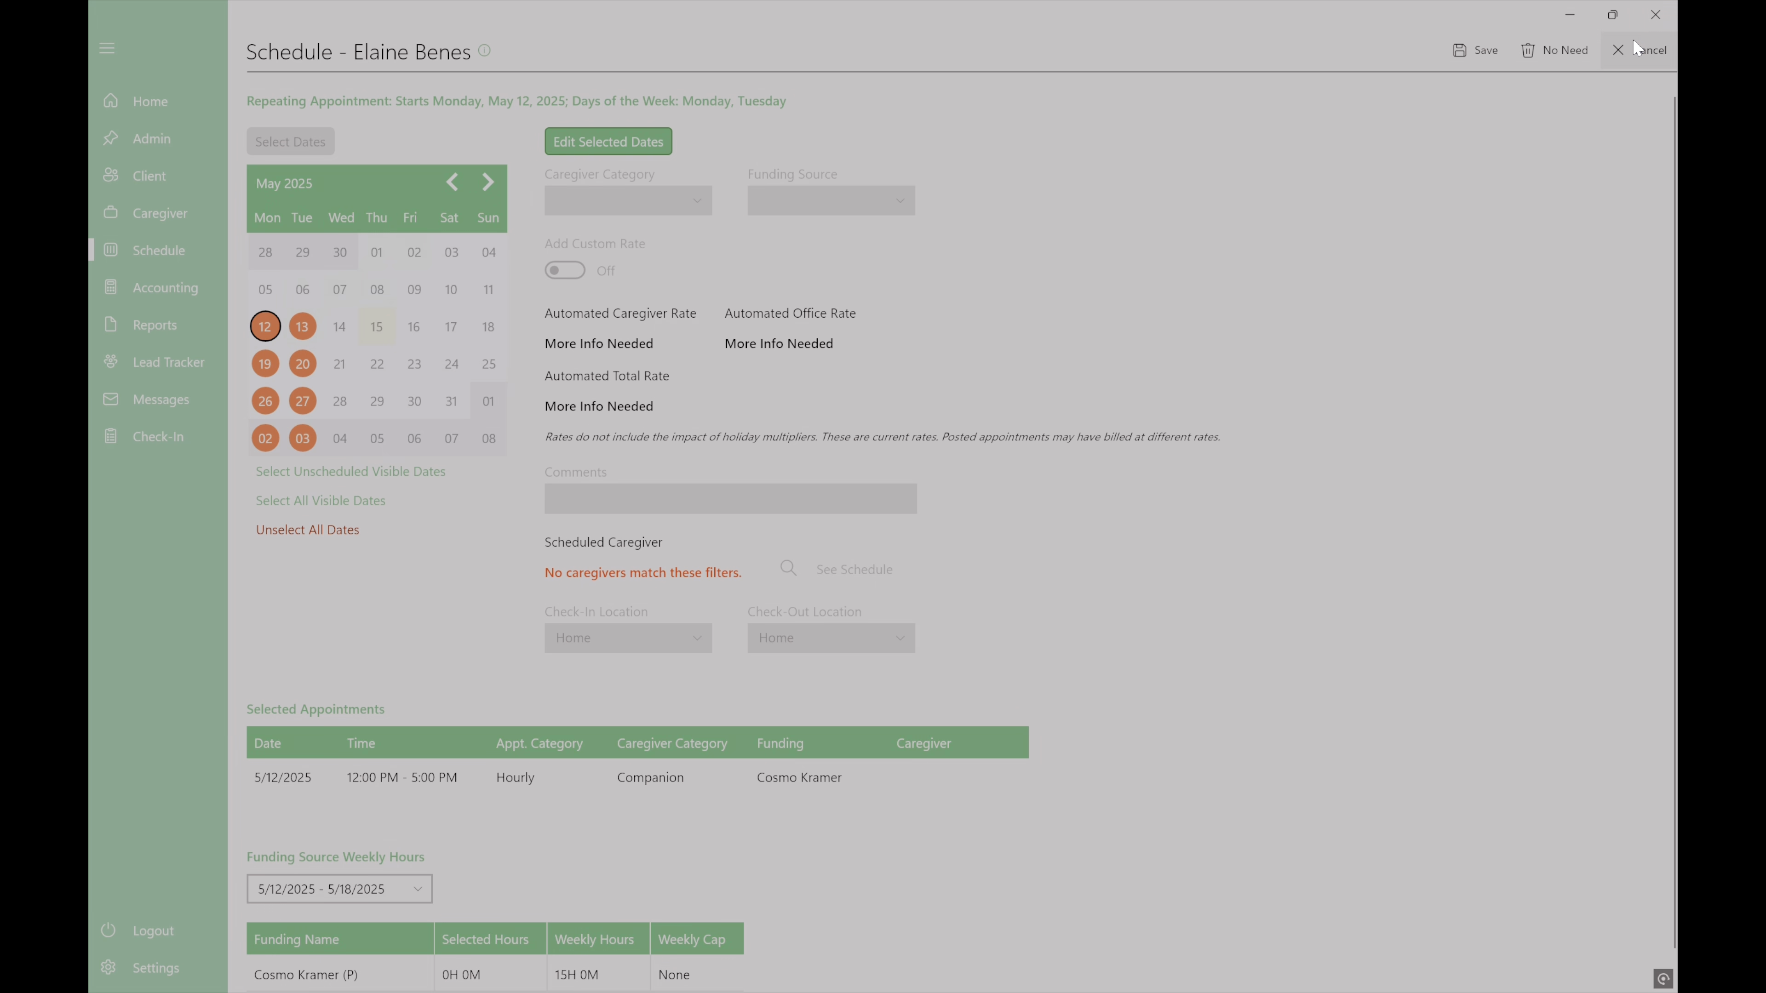
click(1638, 54)
click(745, 548)
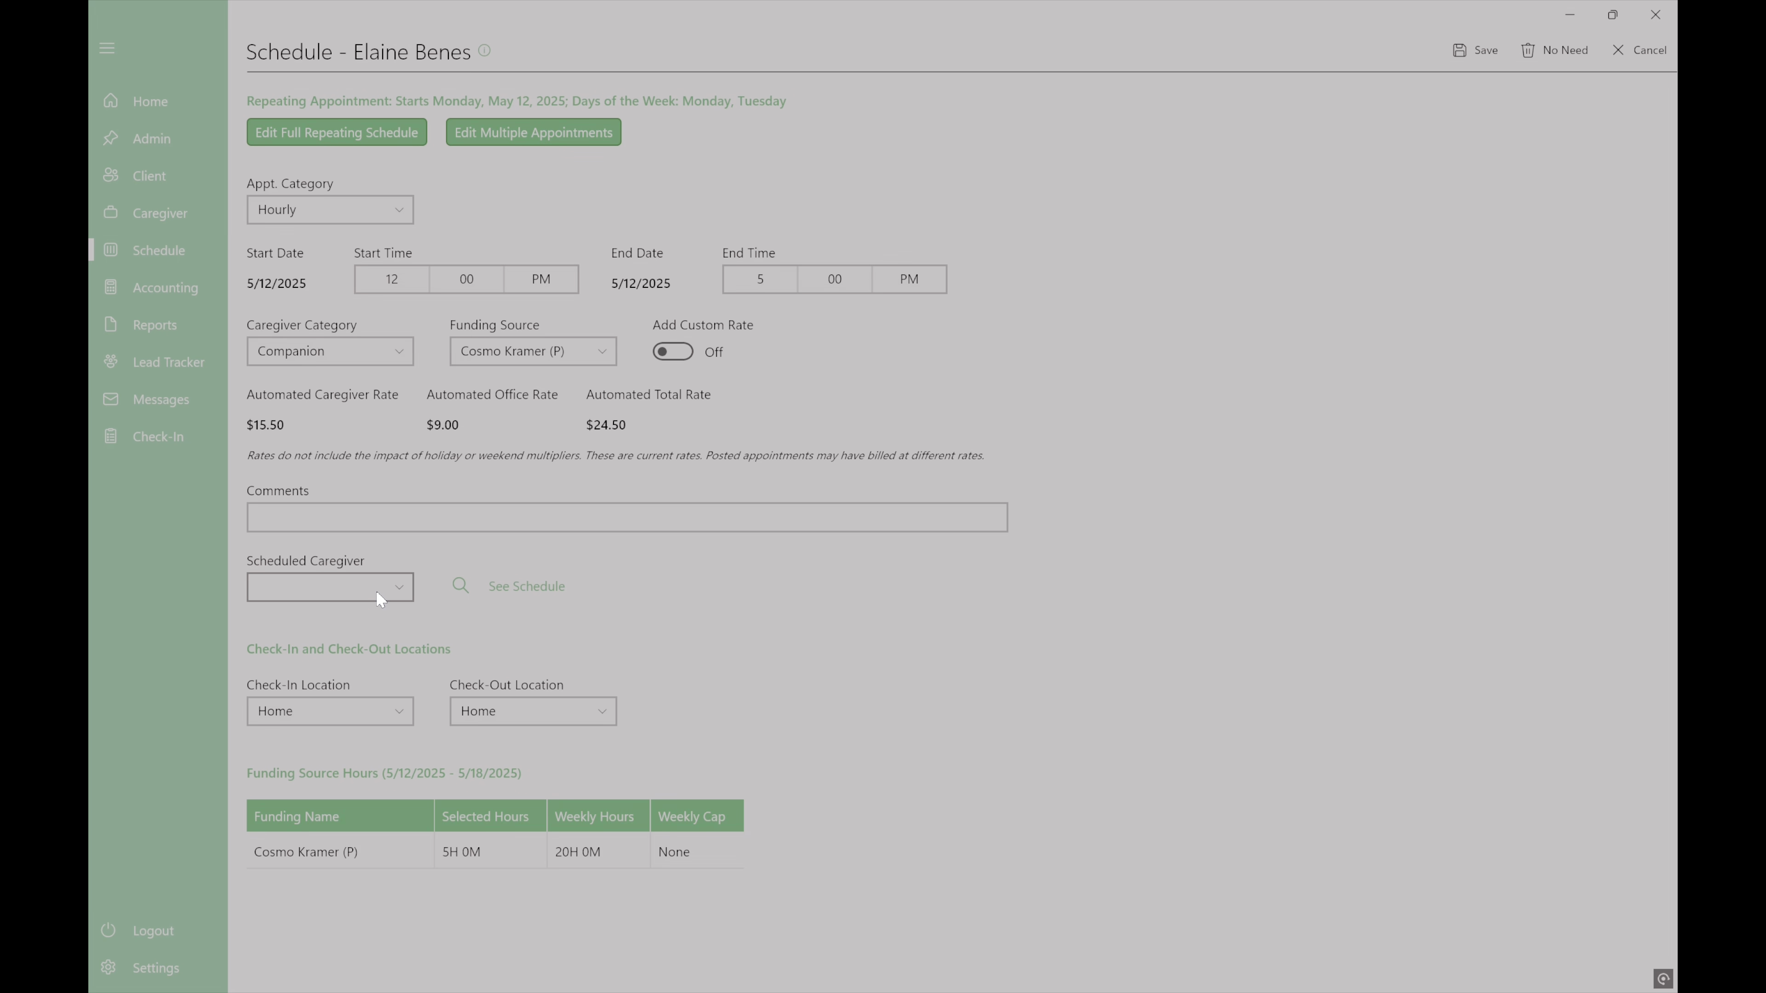
- Examine the list of caregivers offered for the appointment and the compliance and availability filters for caregiver searches
click(378, 587)
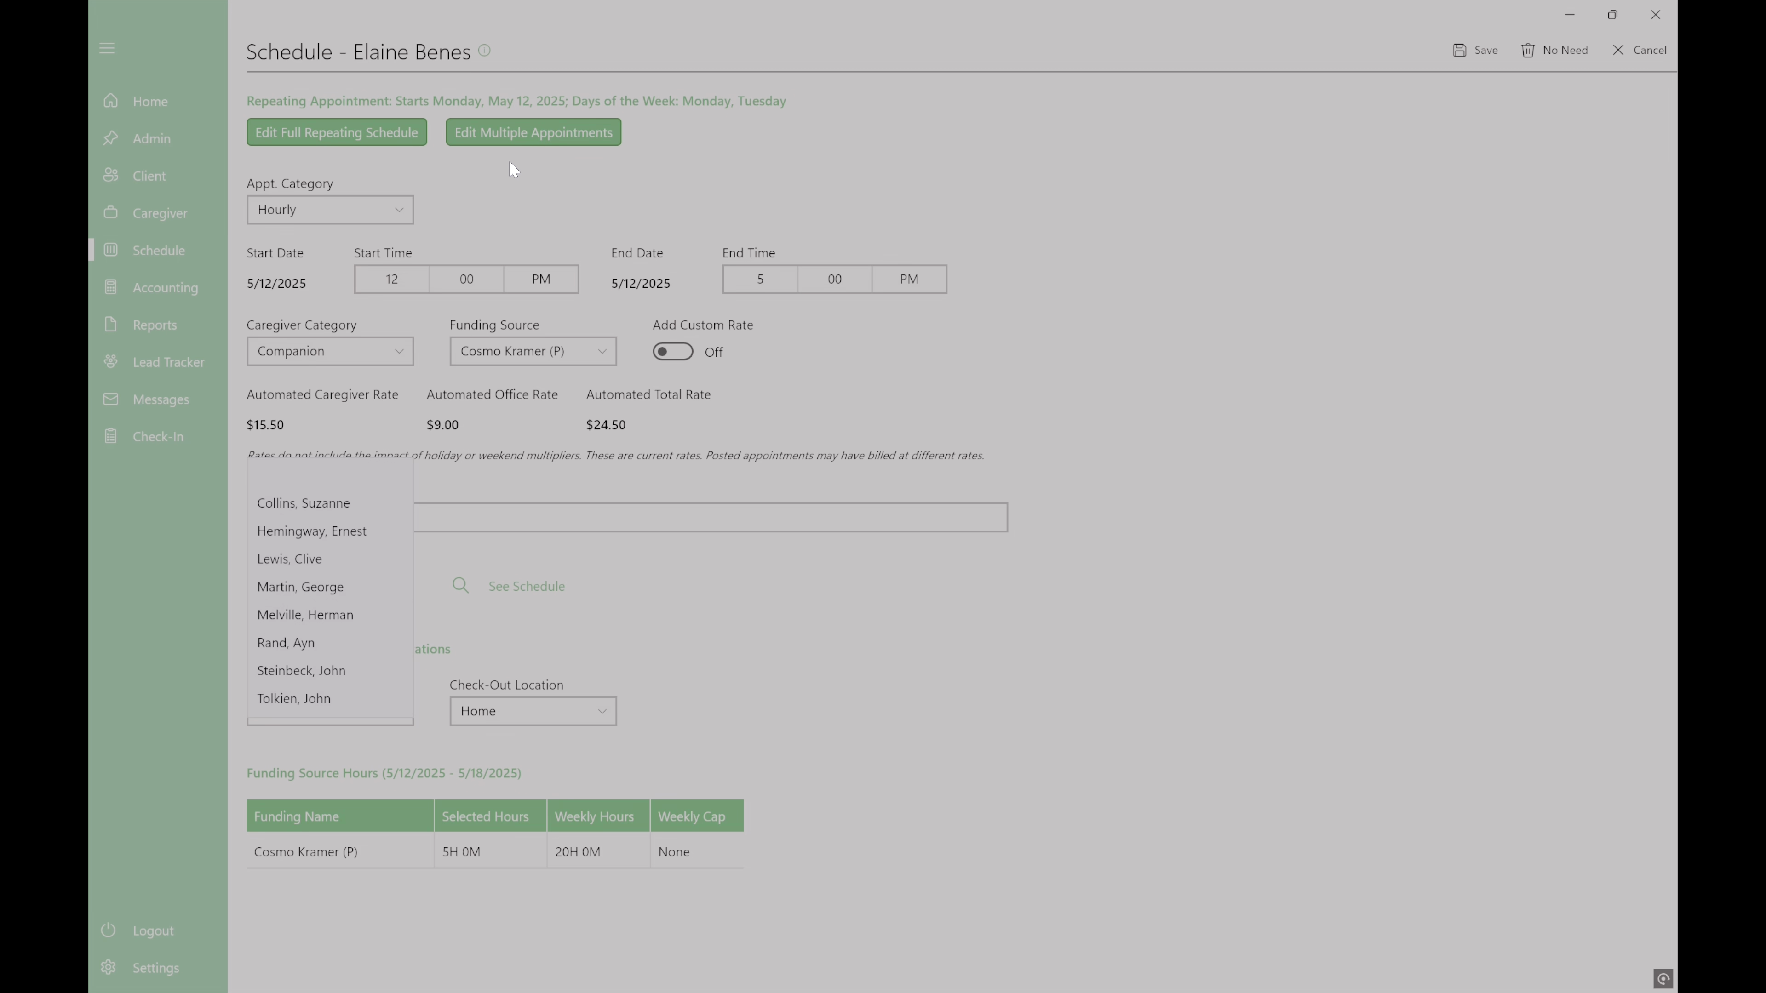
click(615, 594)
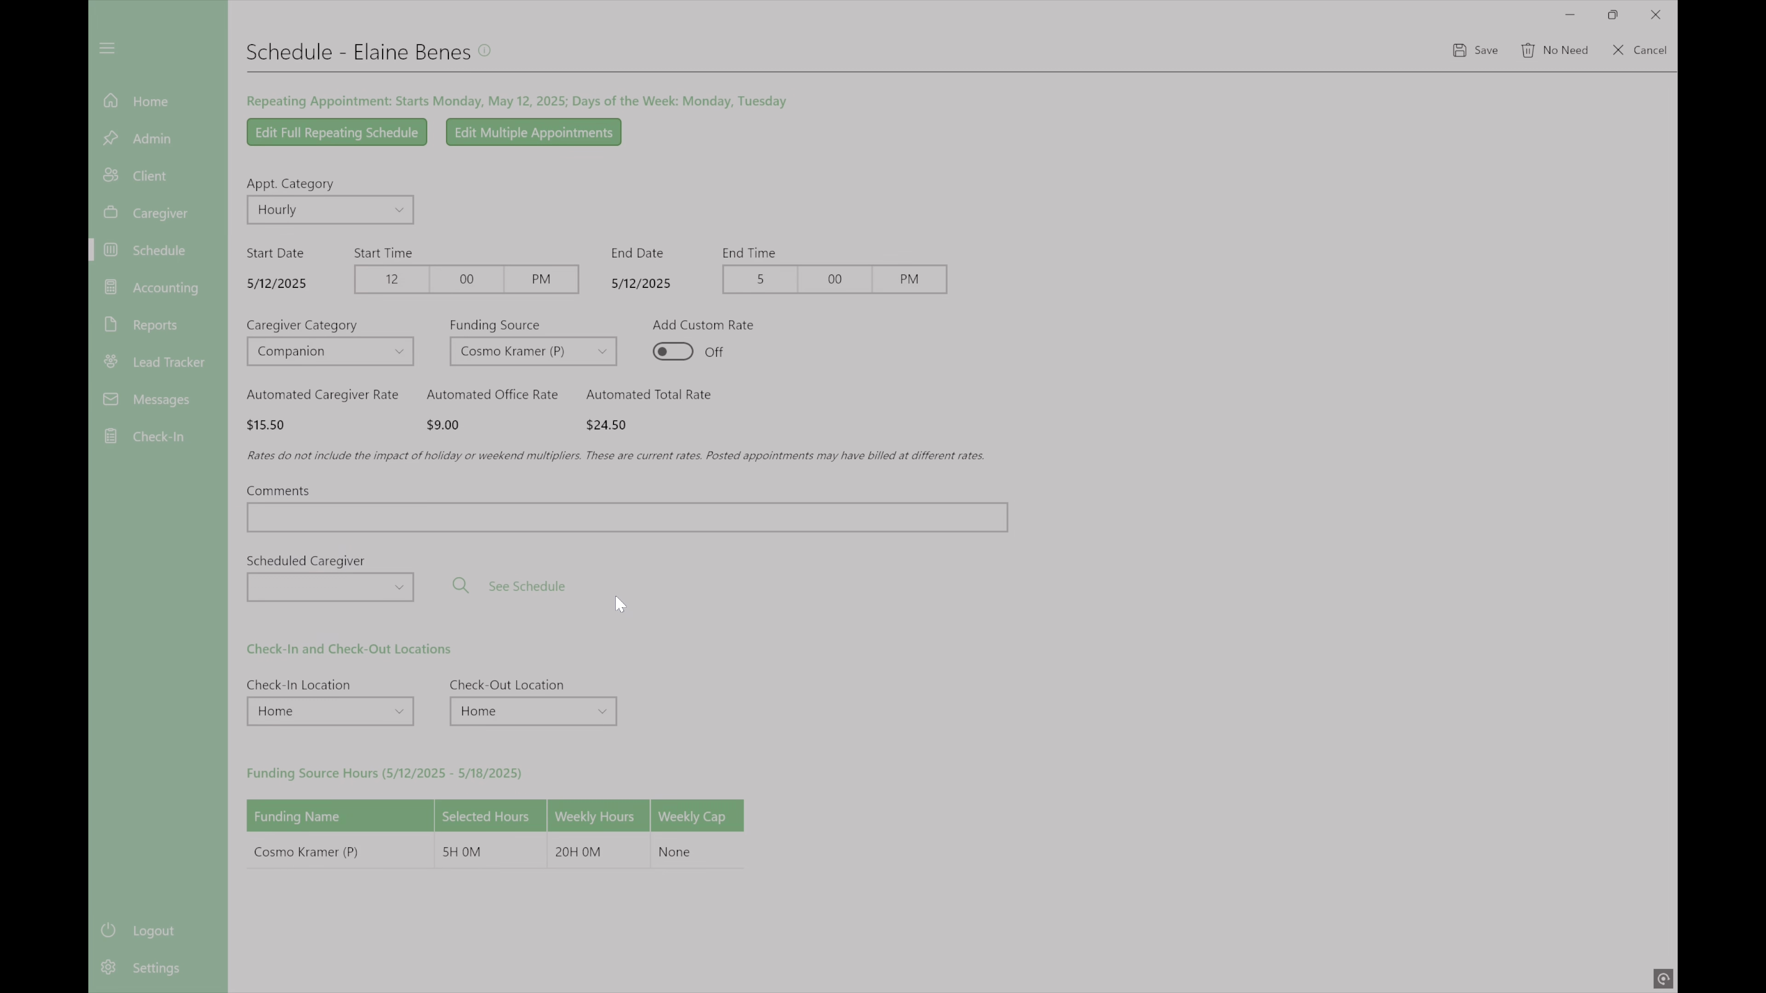
click(456, 586)
click(495, 616)
click(398, 588)
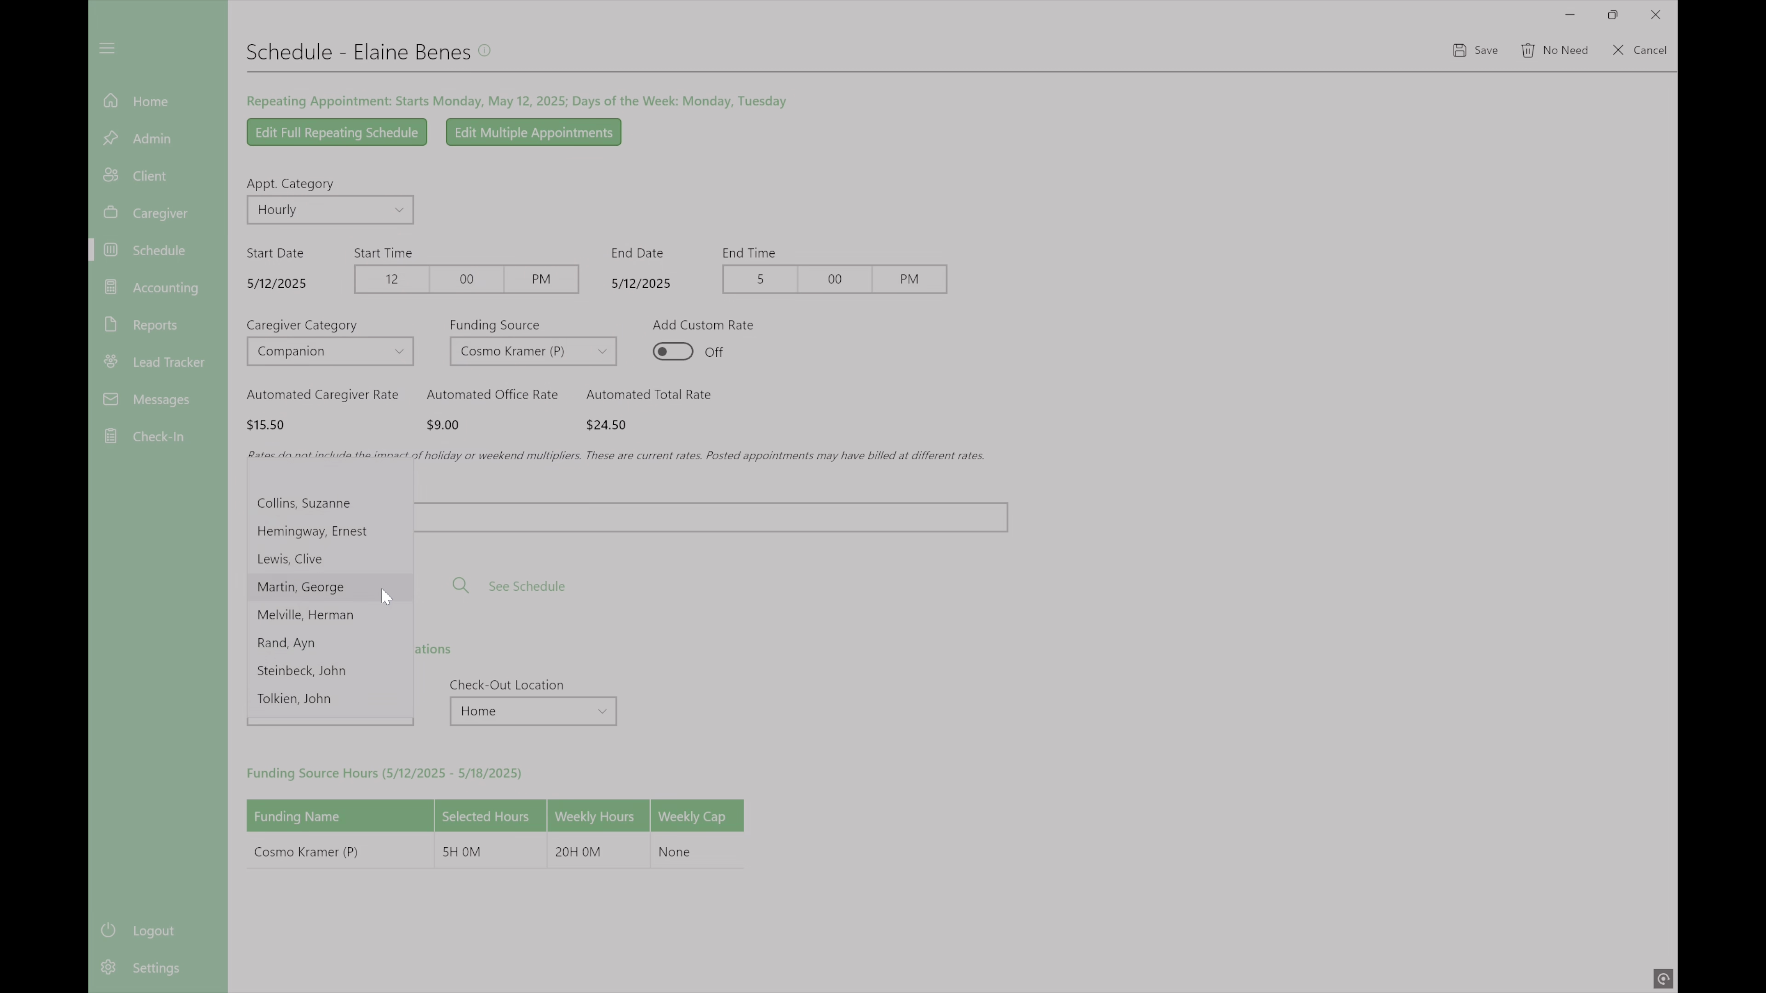
click(521, 625)
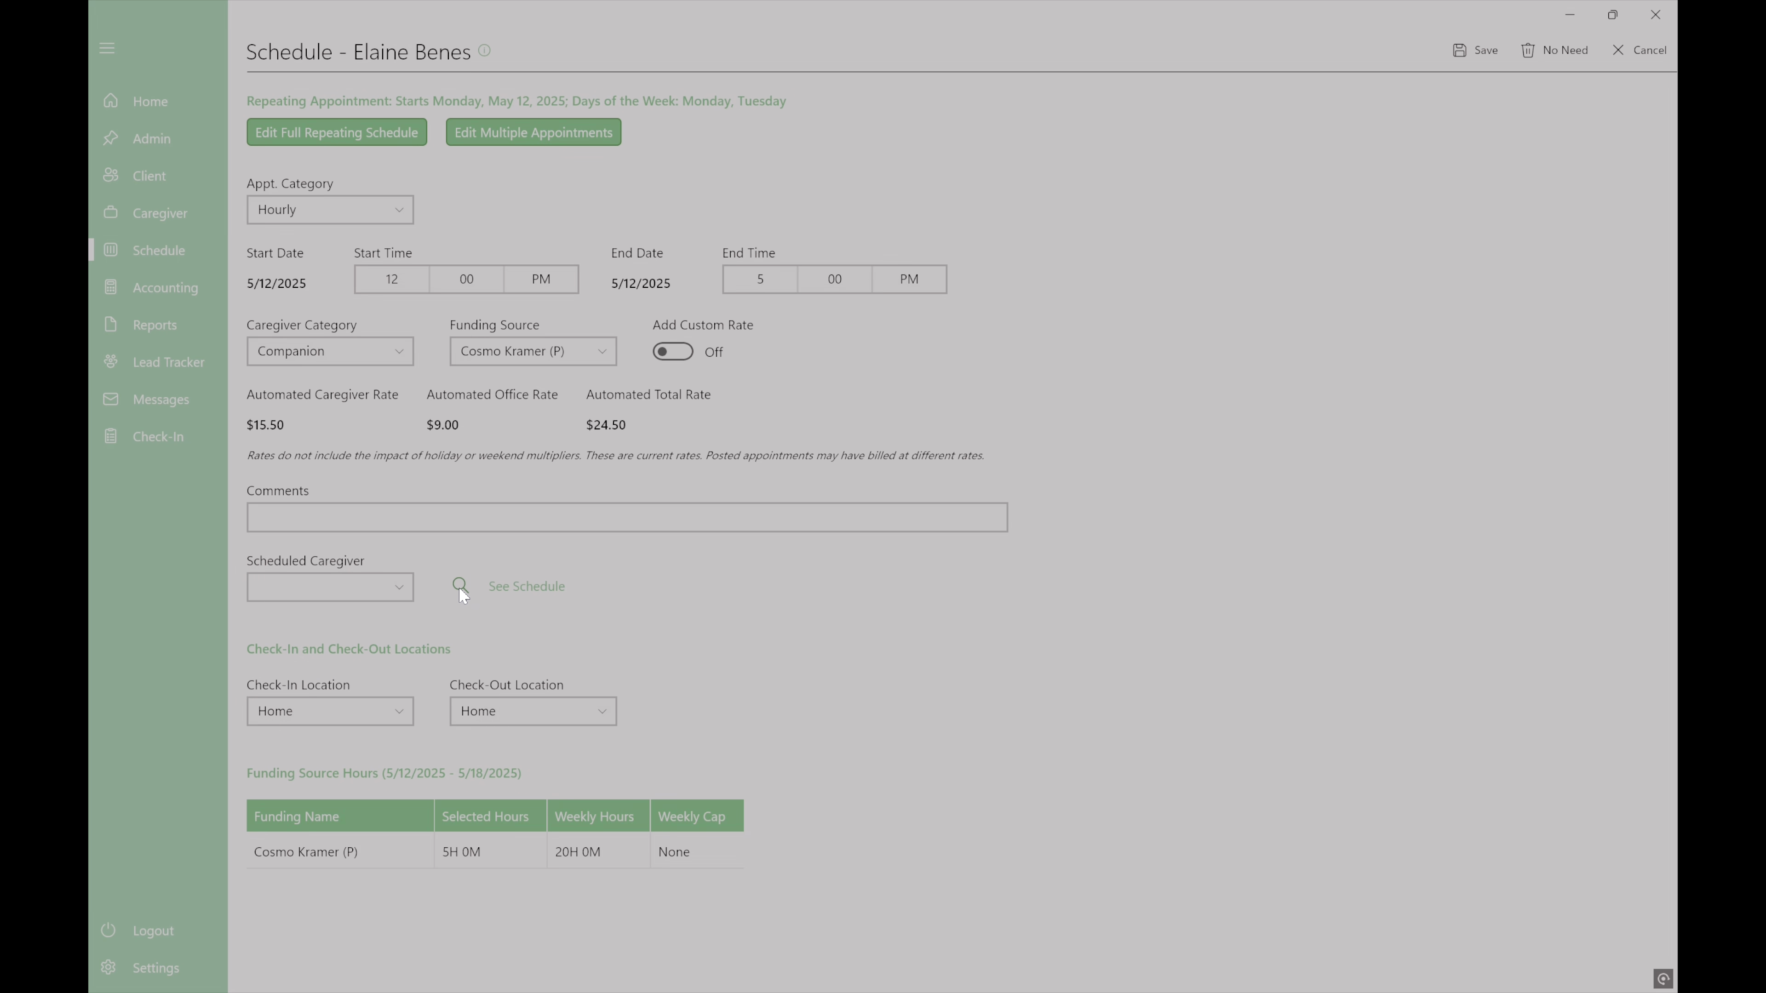
click(459, 588)
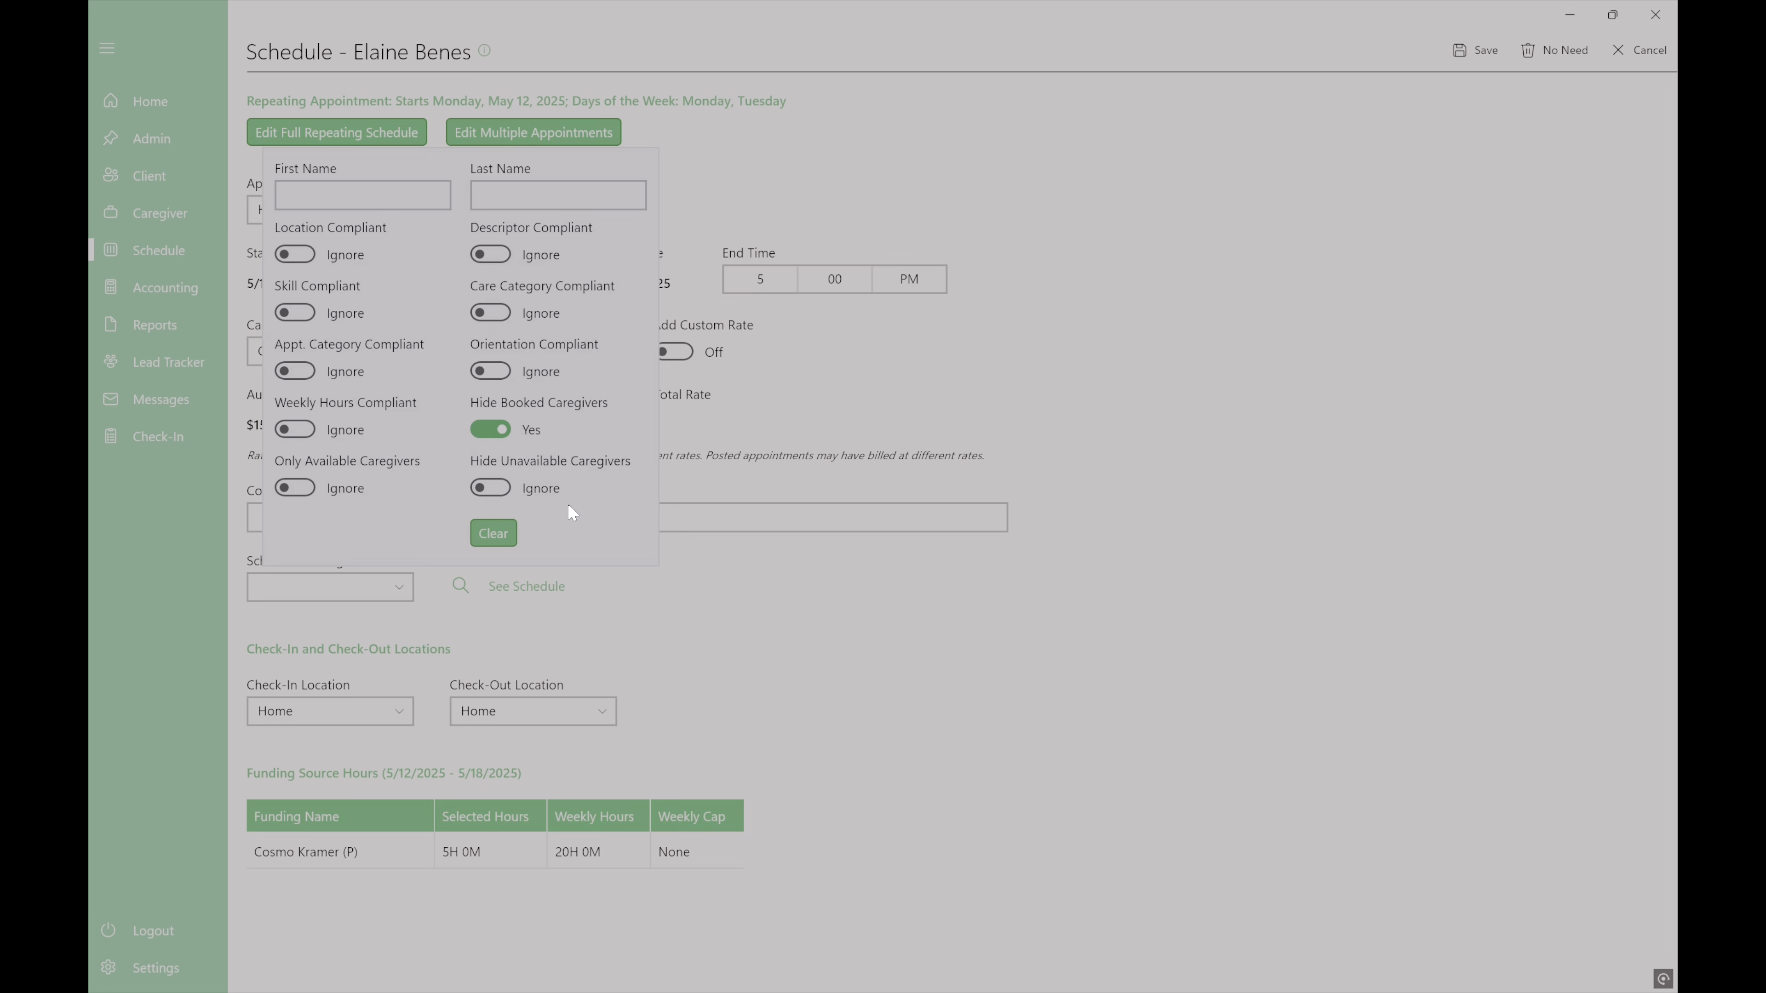
click(726, 612)
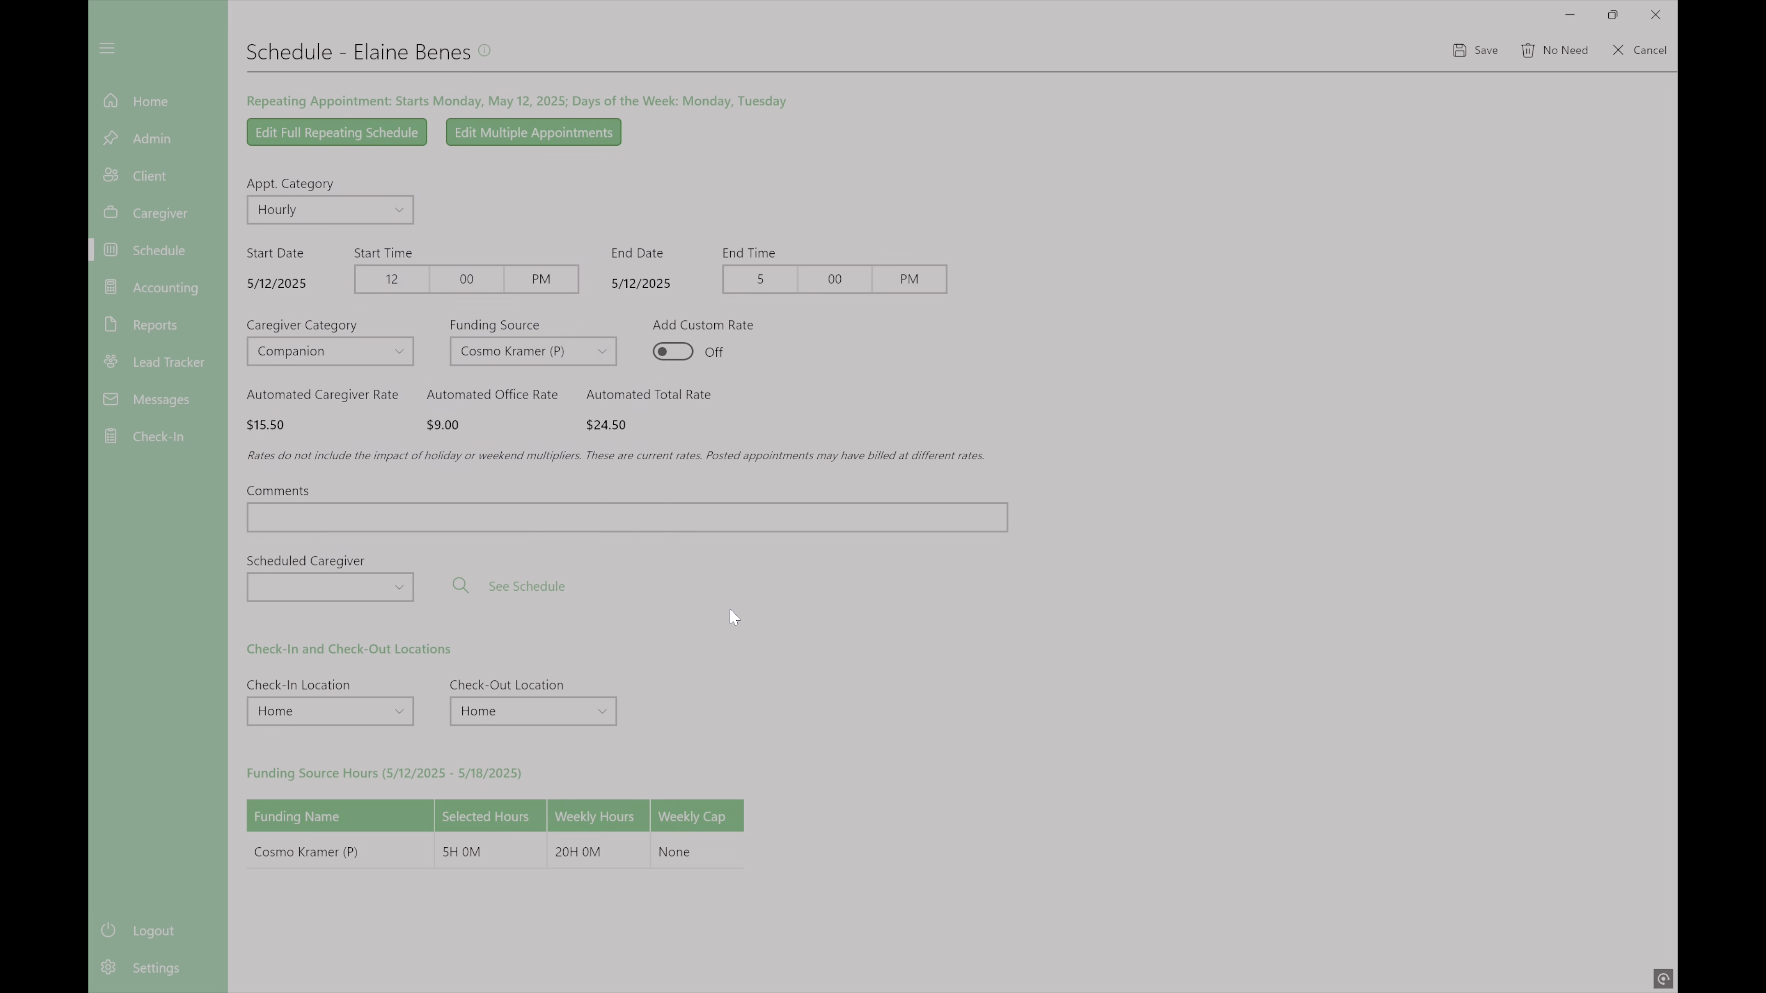
- Choose the fourth listed caregiver for the appointment and open the comparison of caregiver schedules
click(384, 585)
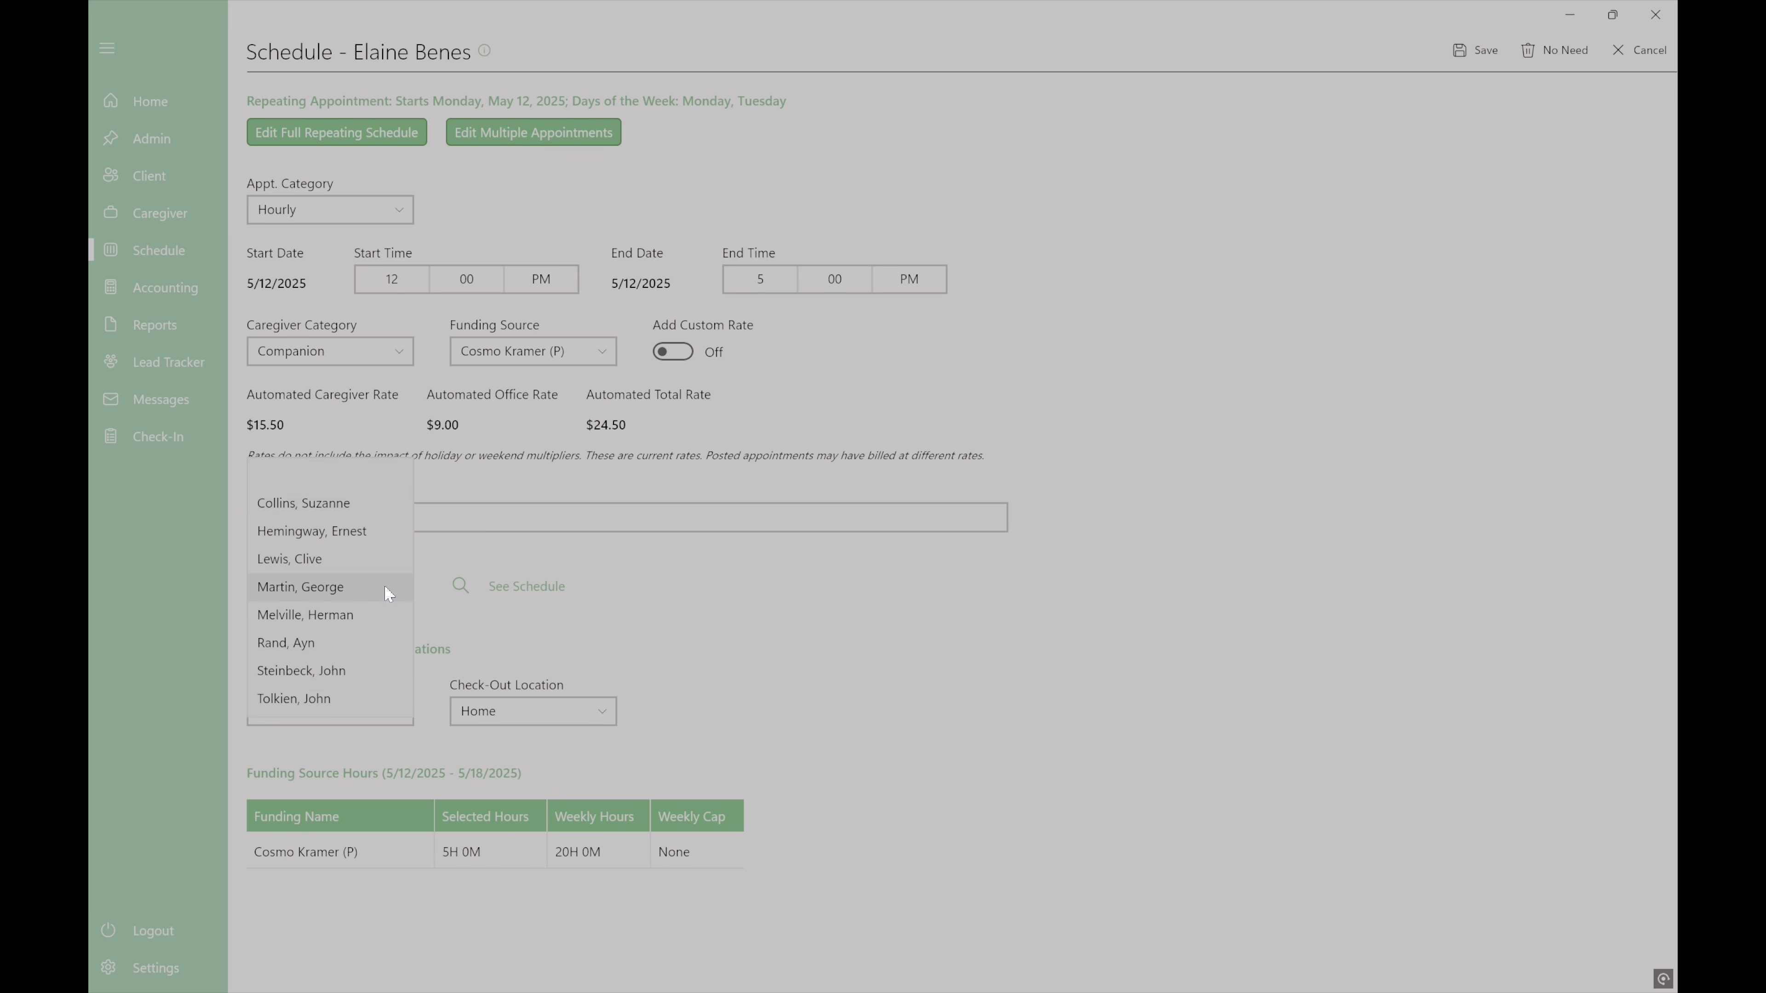
click(327, 587)
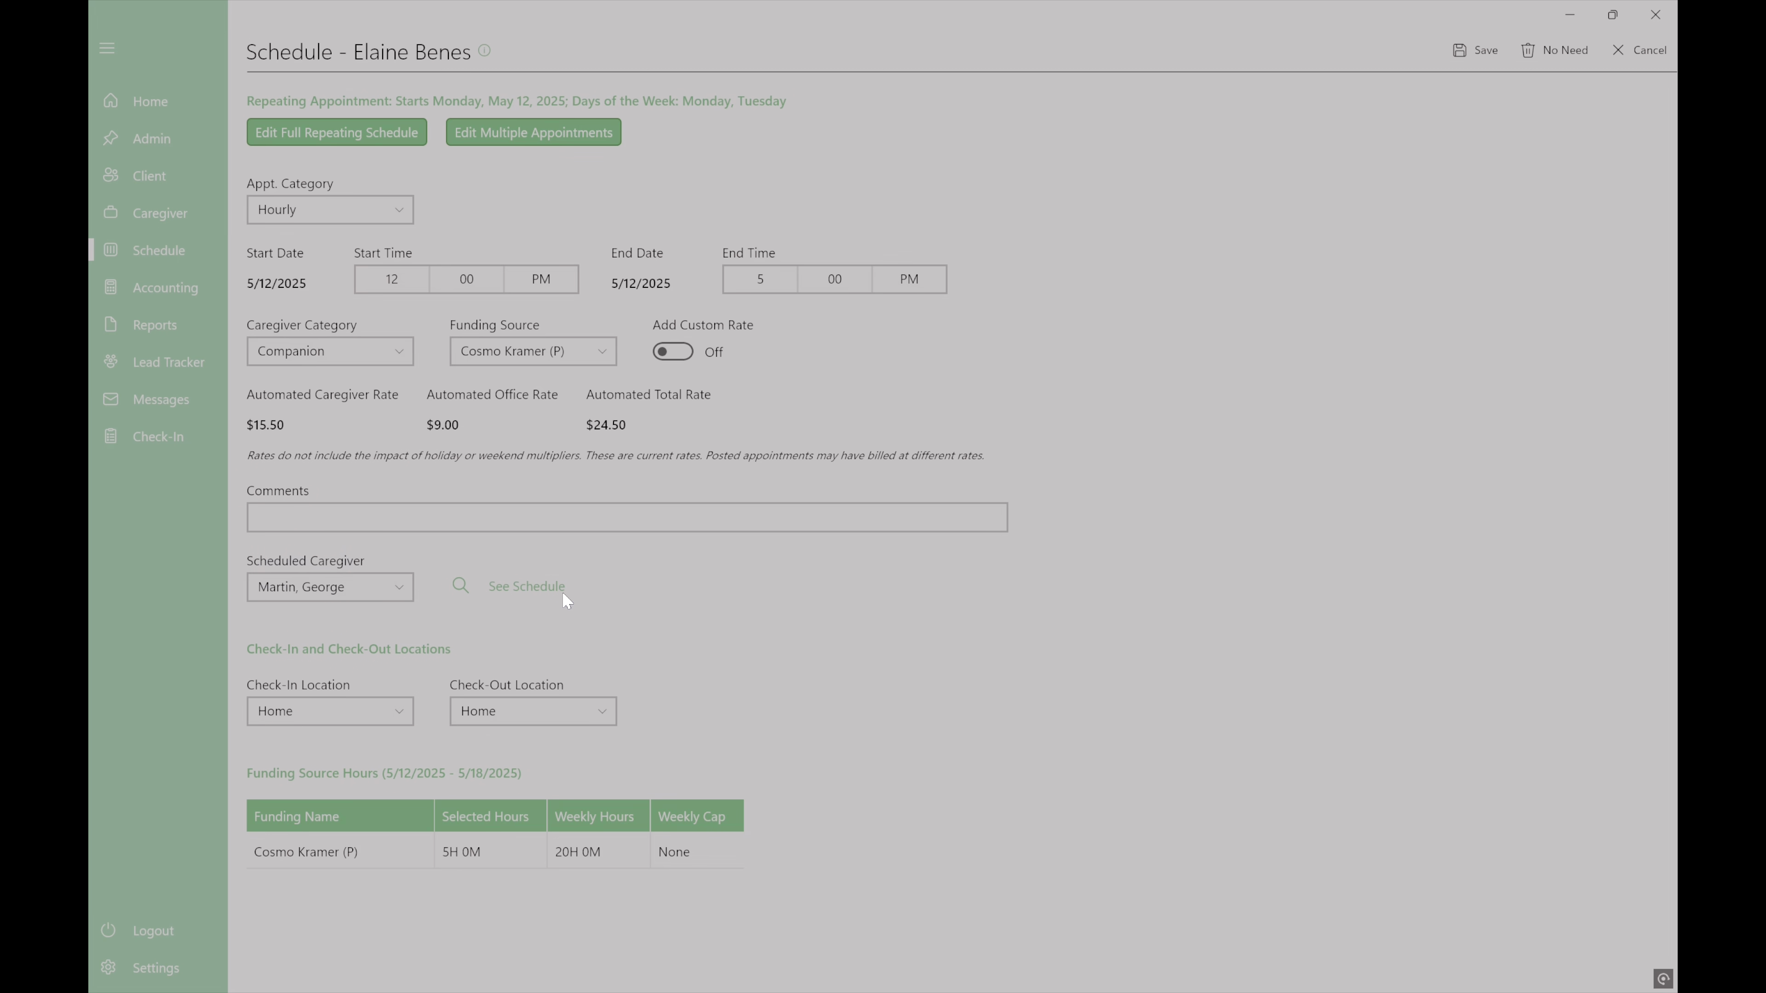
click(526, 589)
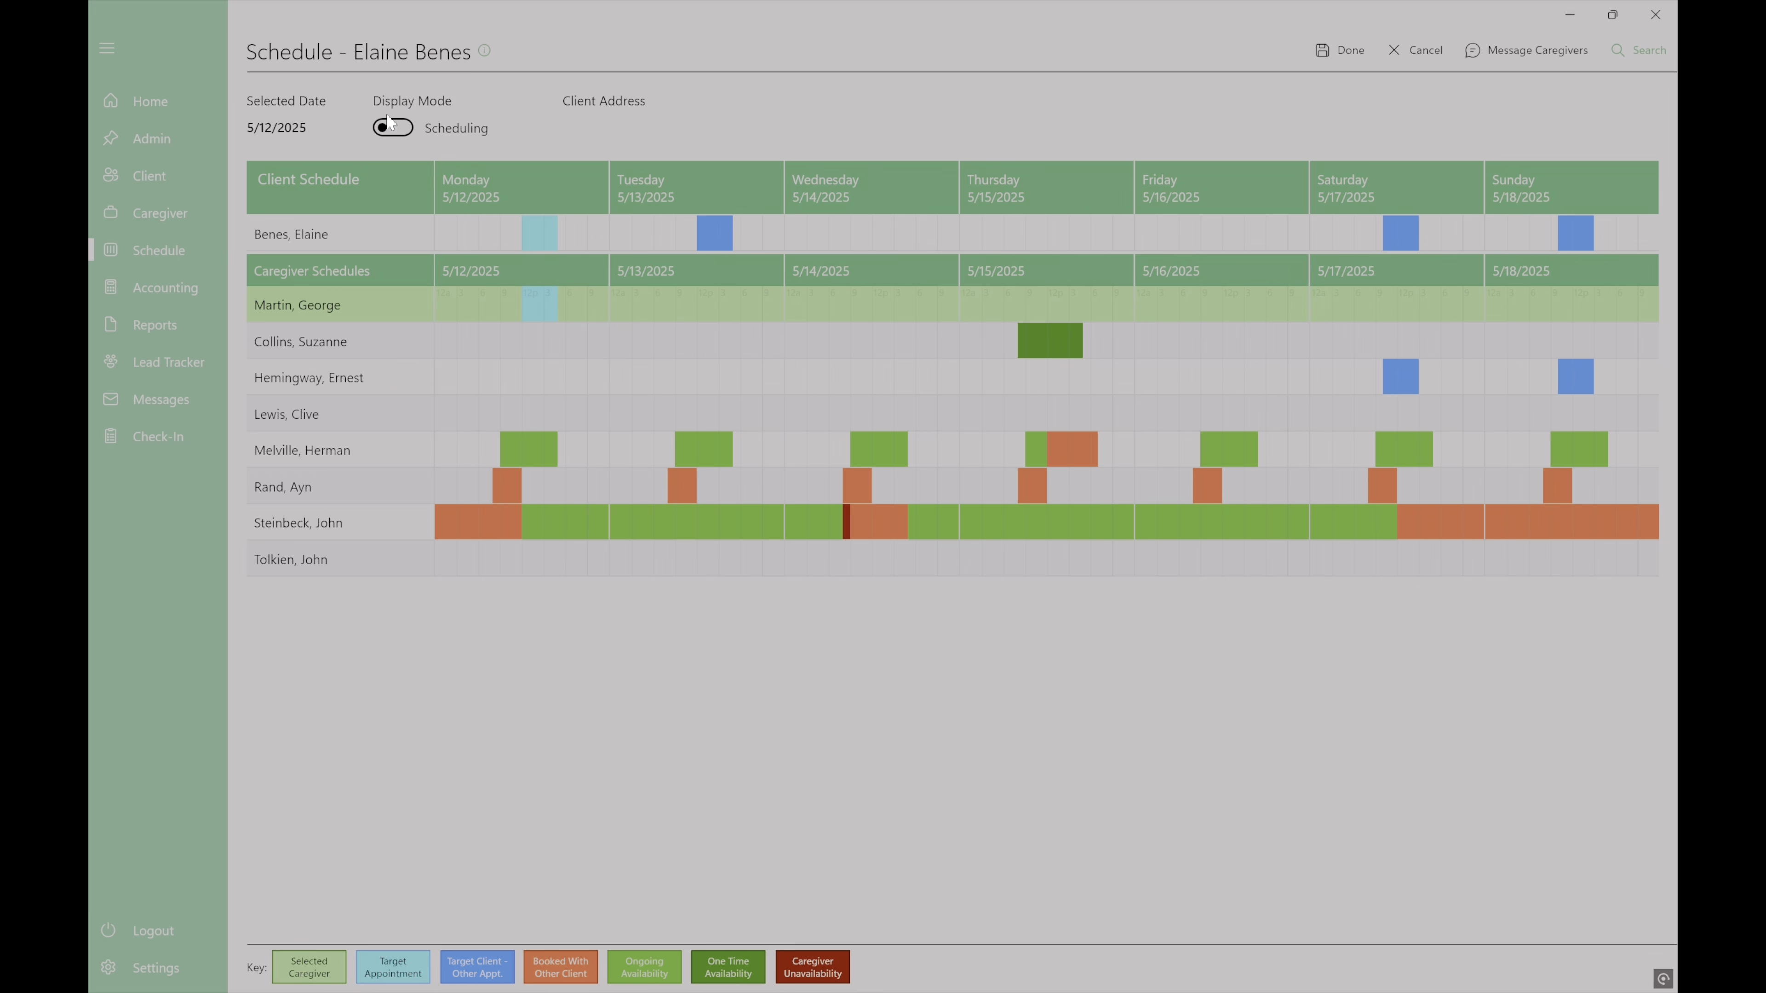
- Check the caregivers' Information display mode, and in Scheduling mode select the caregiver already booked with this client on Saturday and Sunday
click(395, 128)
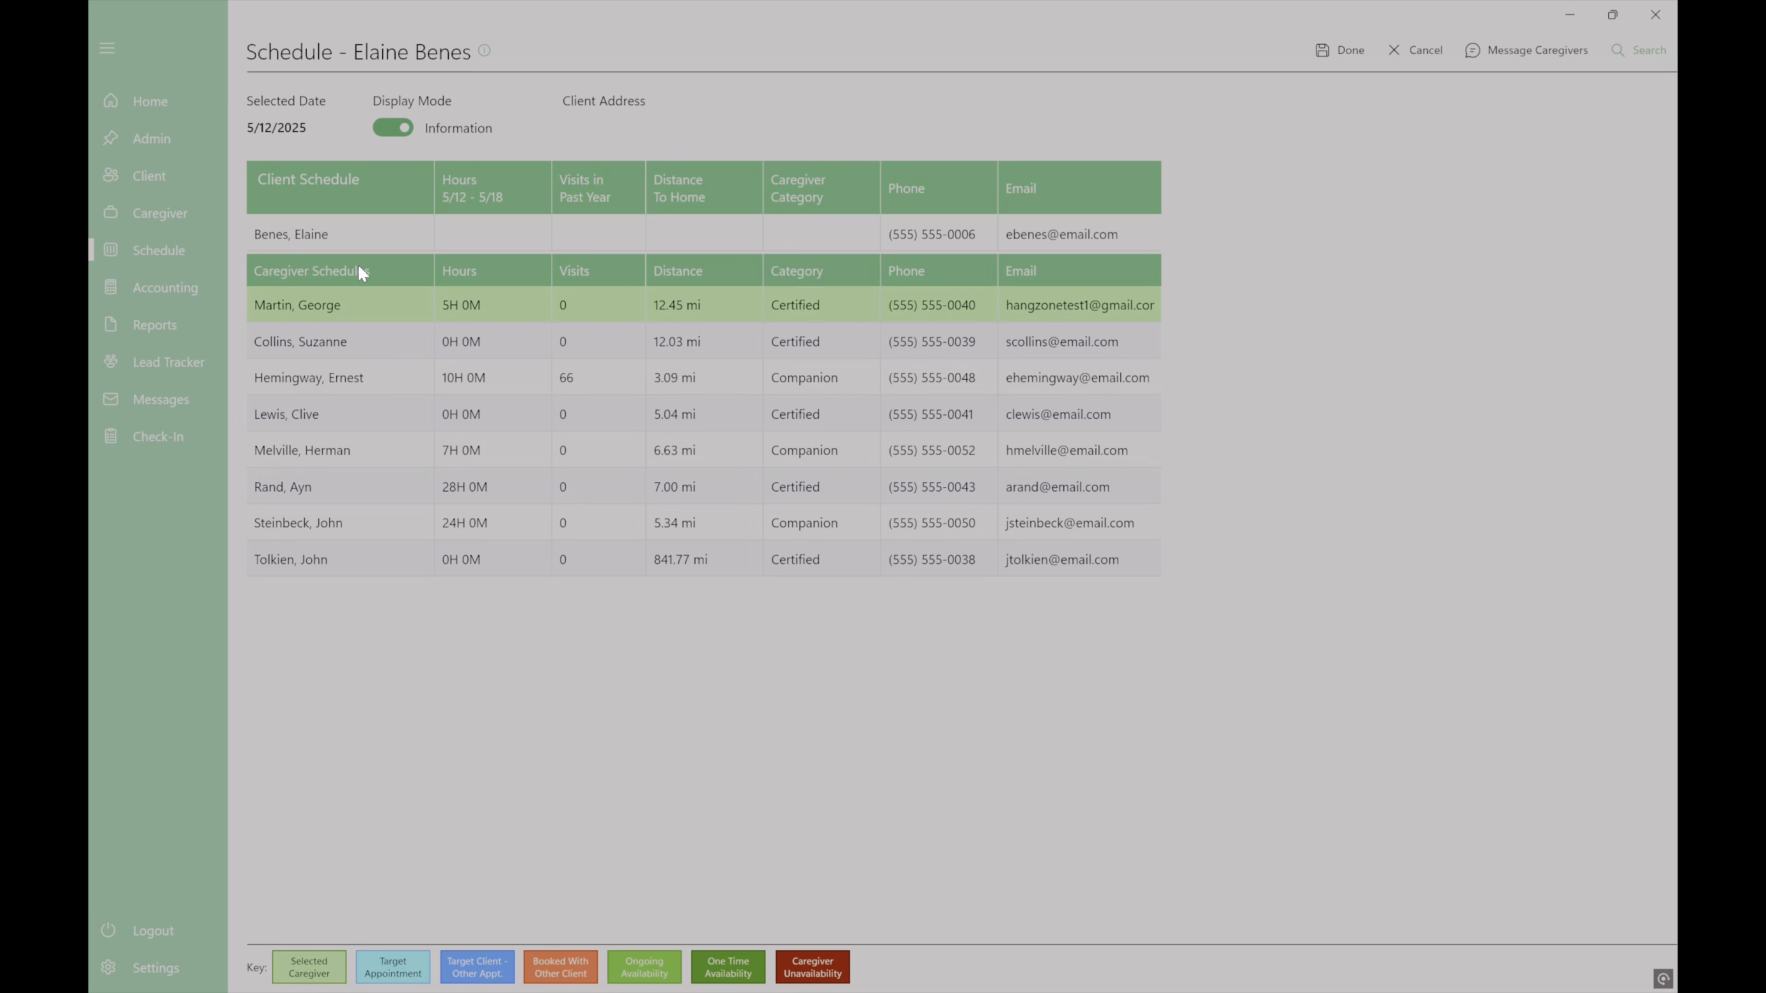
click(401, 134)
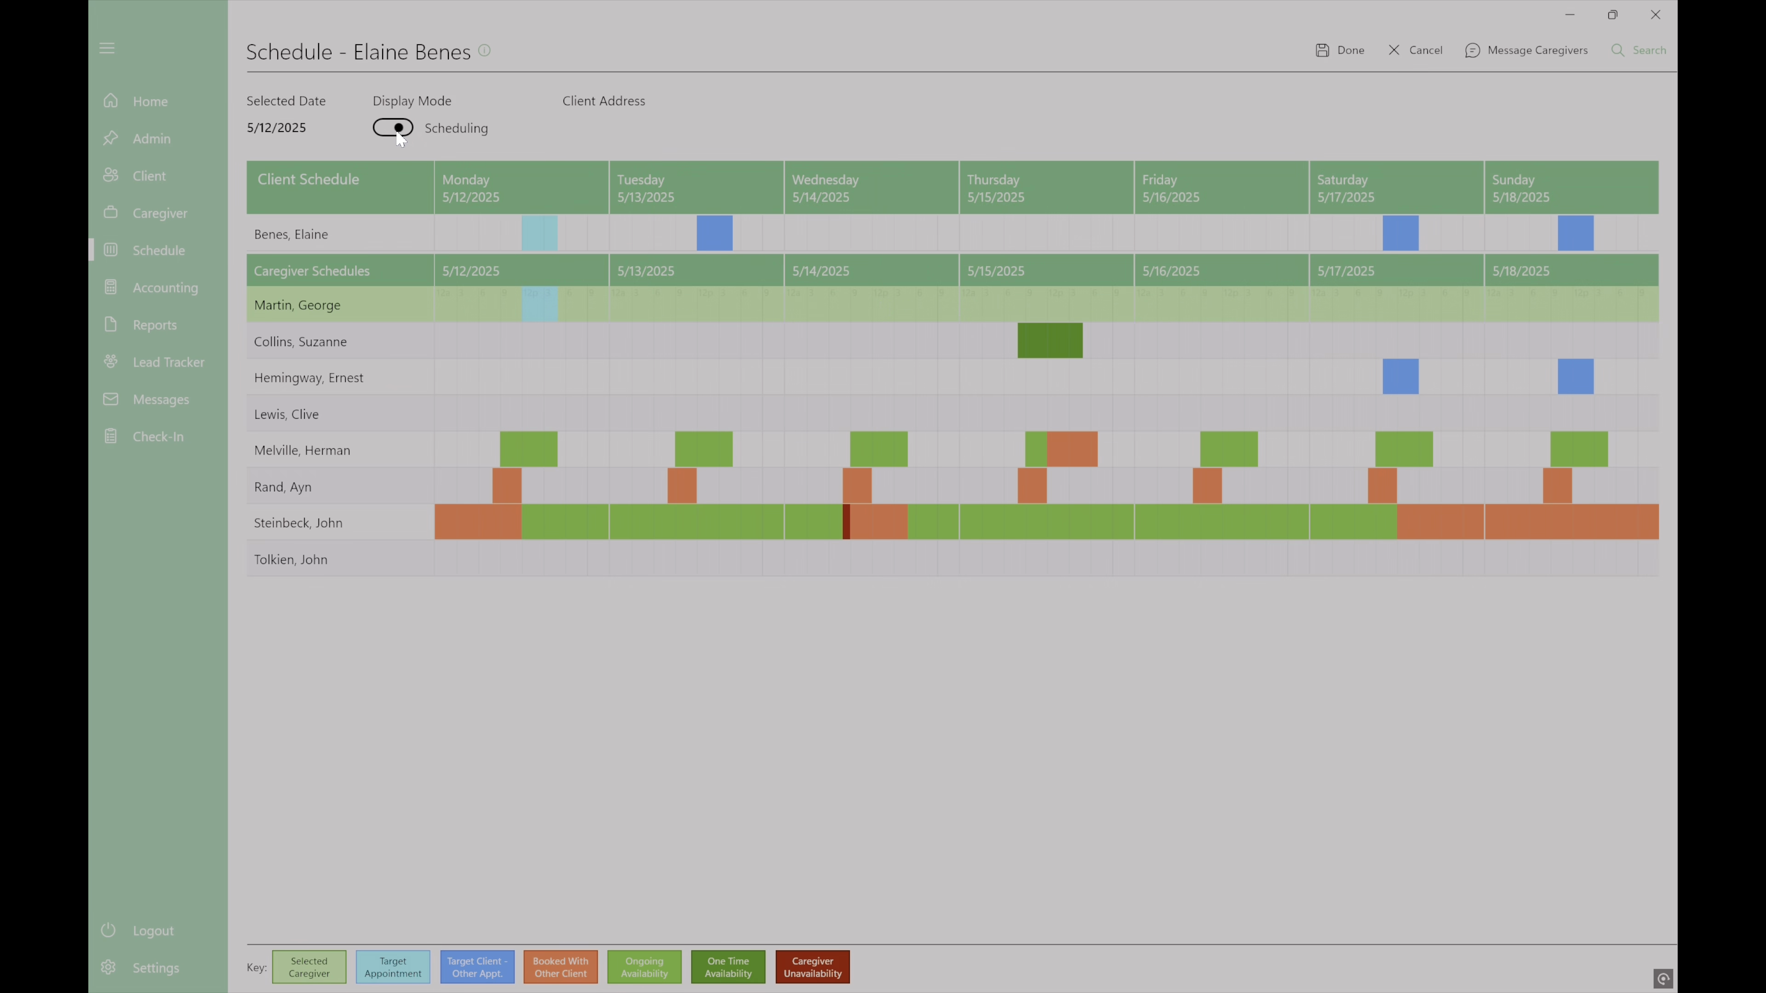
click(382, 378)
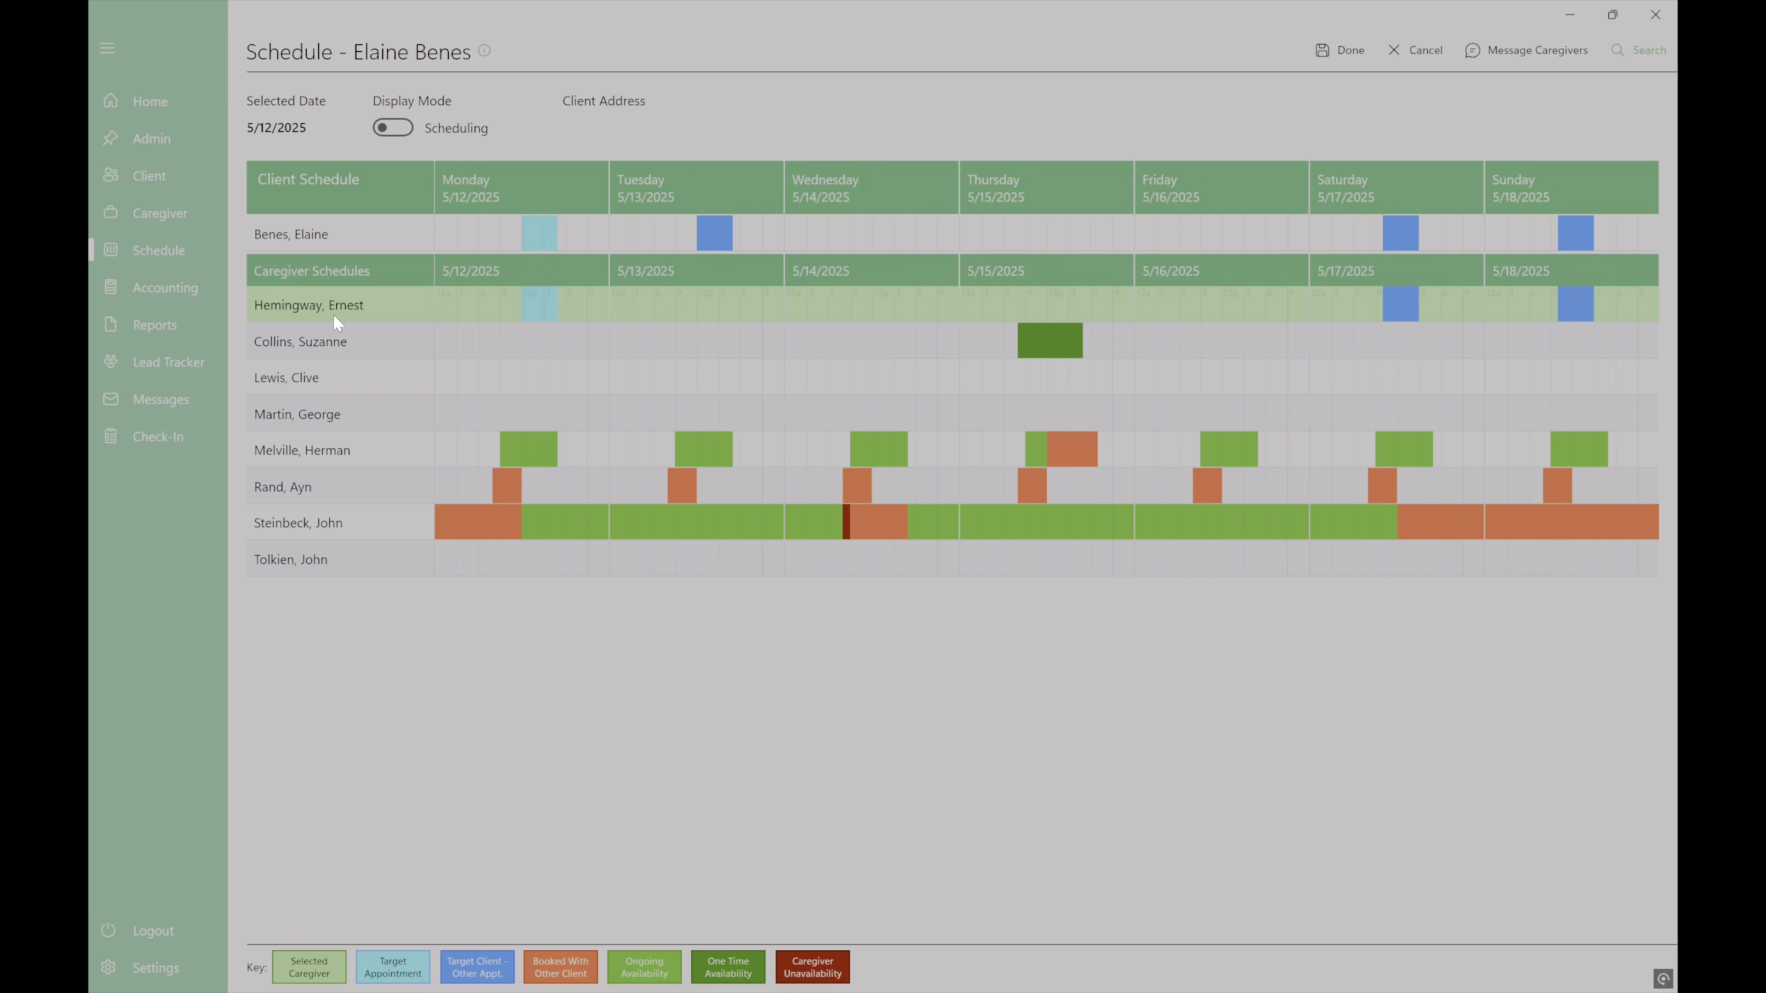
- Prepare the 5/12/2025 appointment message for the first four caregivers who can be messaged, highlight its text, and cancel without sending
click(1510, 61)
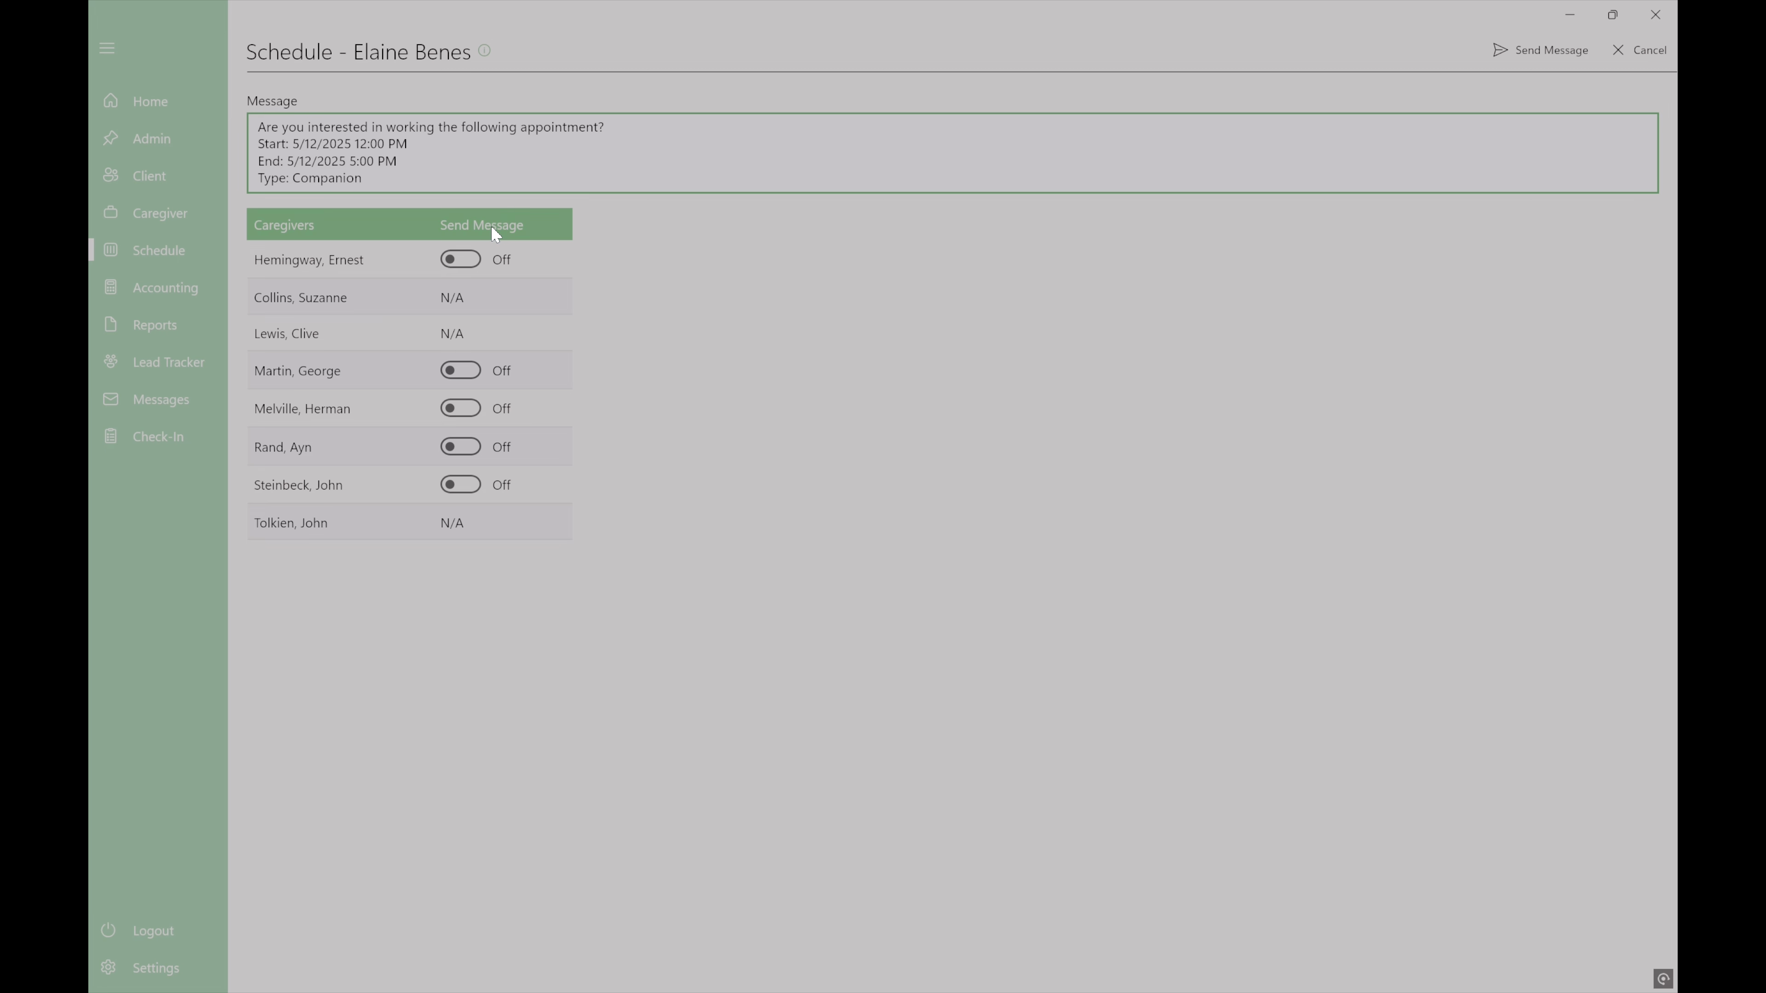
click(459, 259)
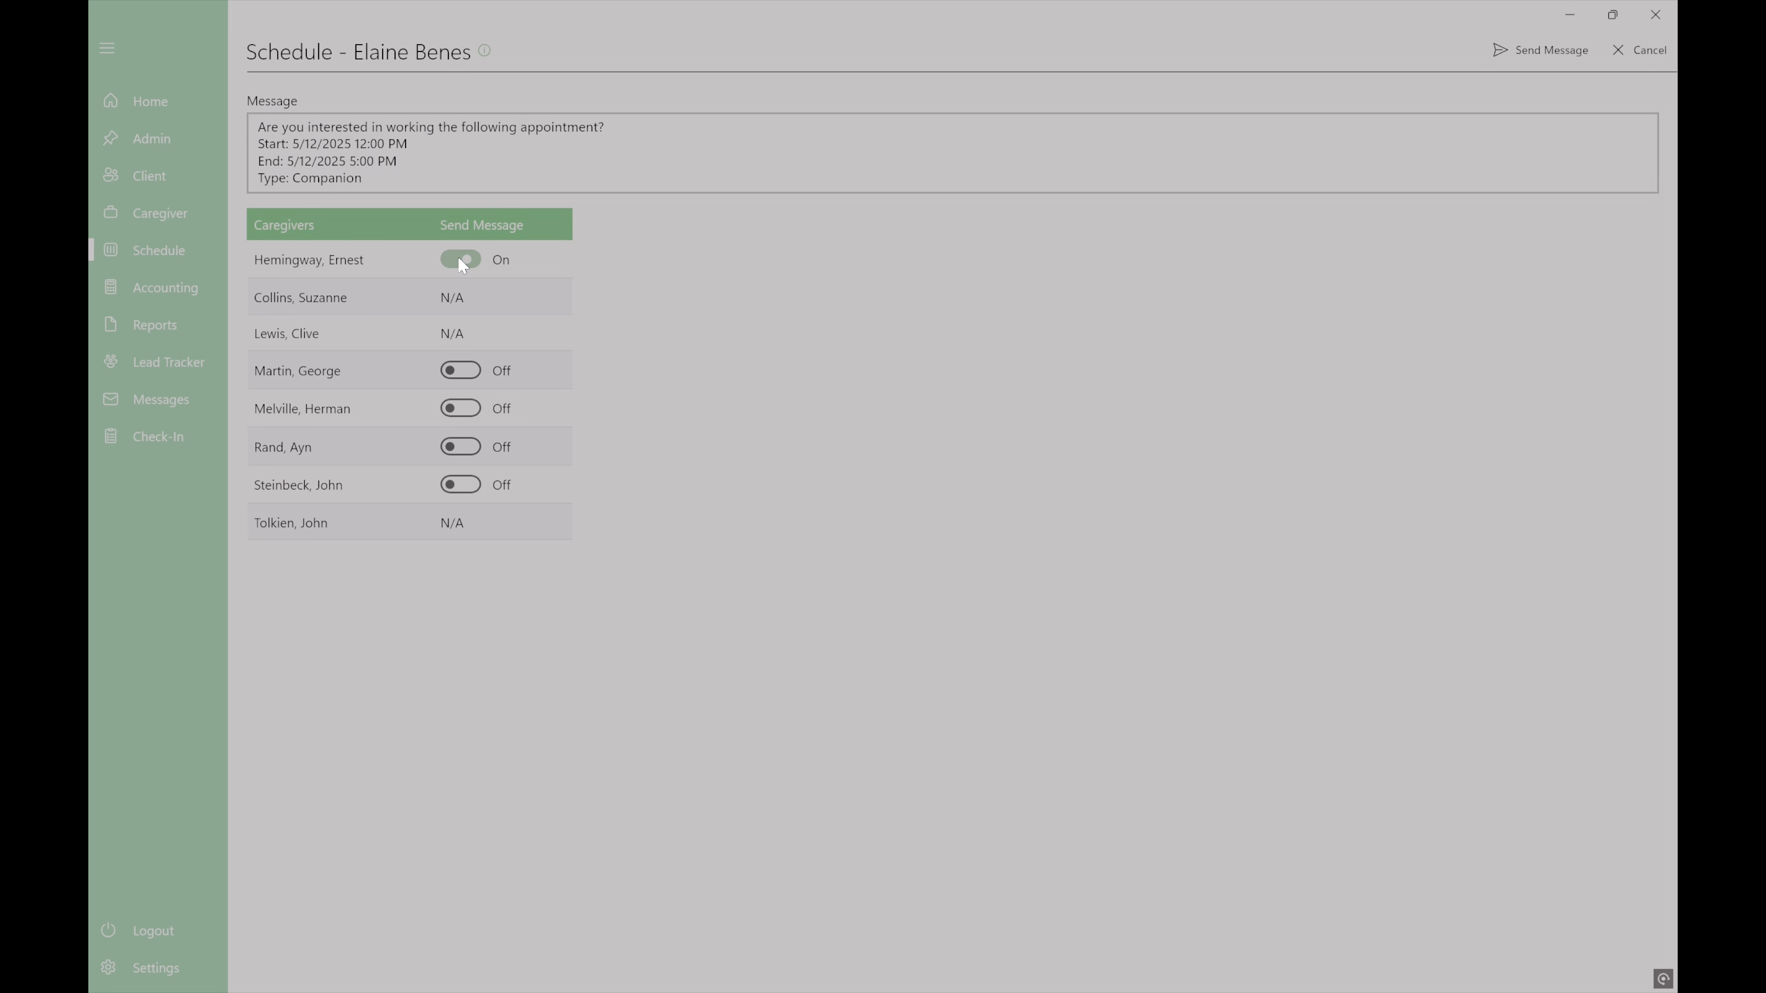
click(459, 371)
click(459, 408)
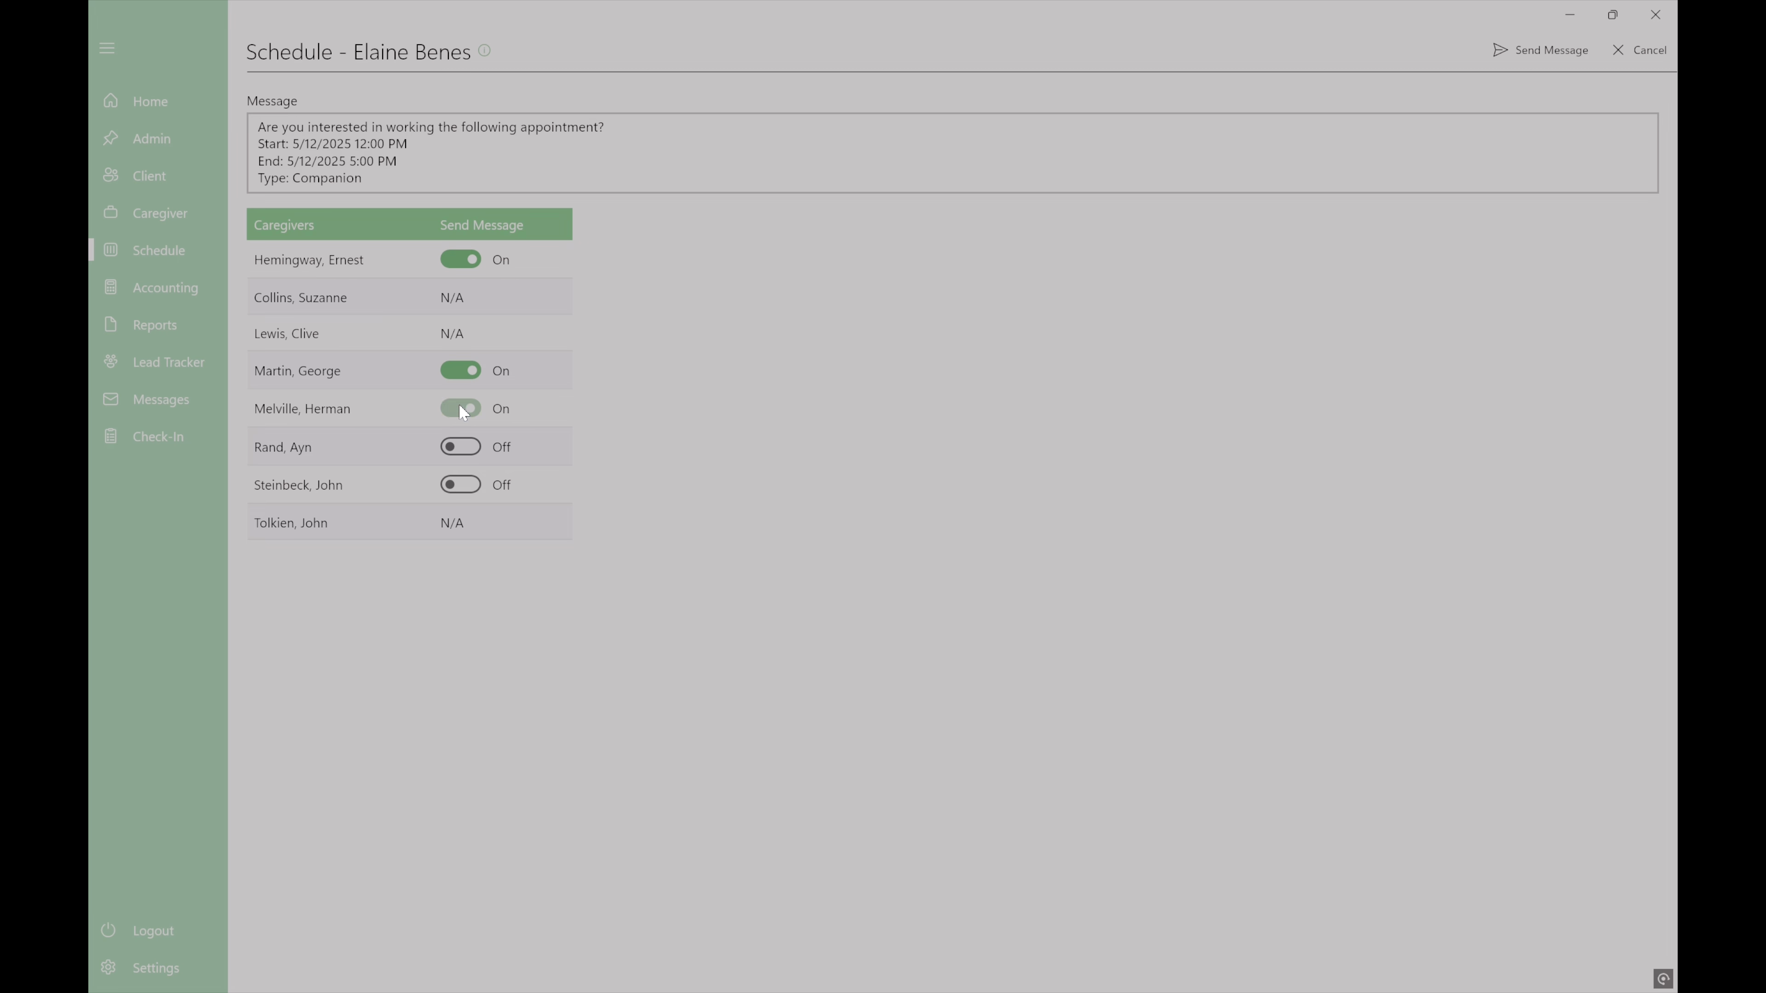
click(458, 448)
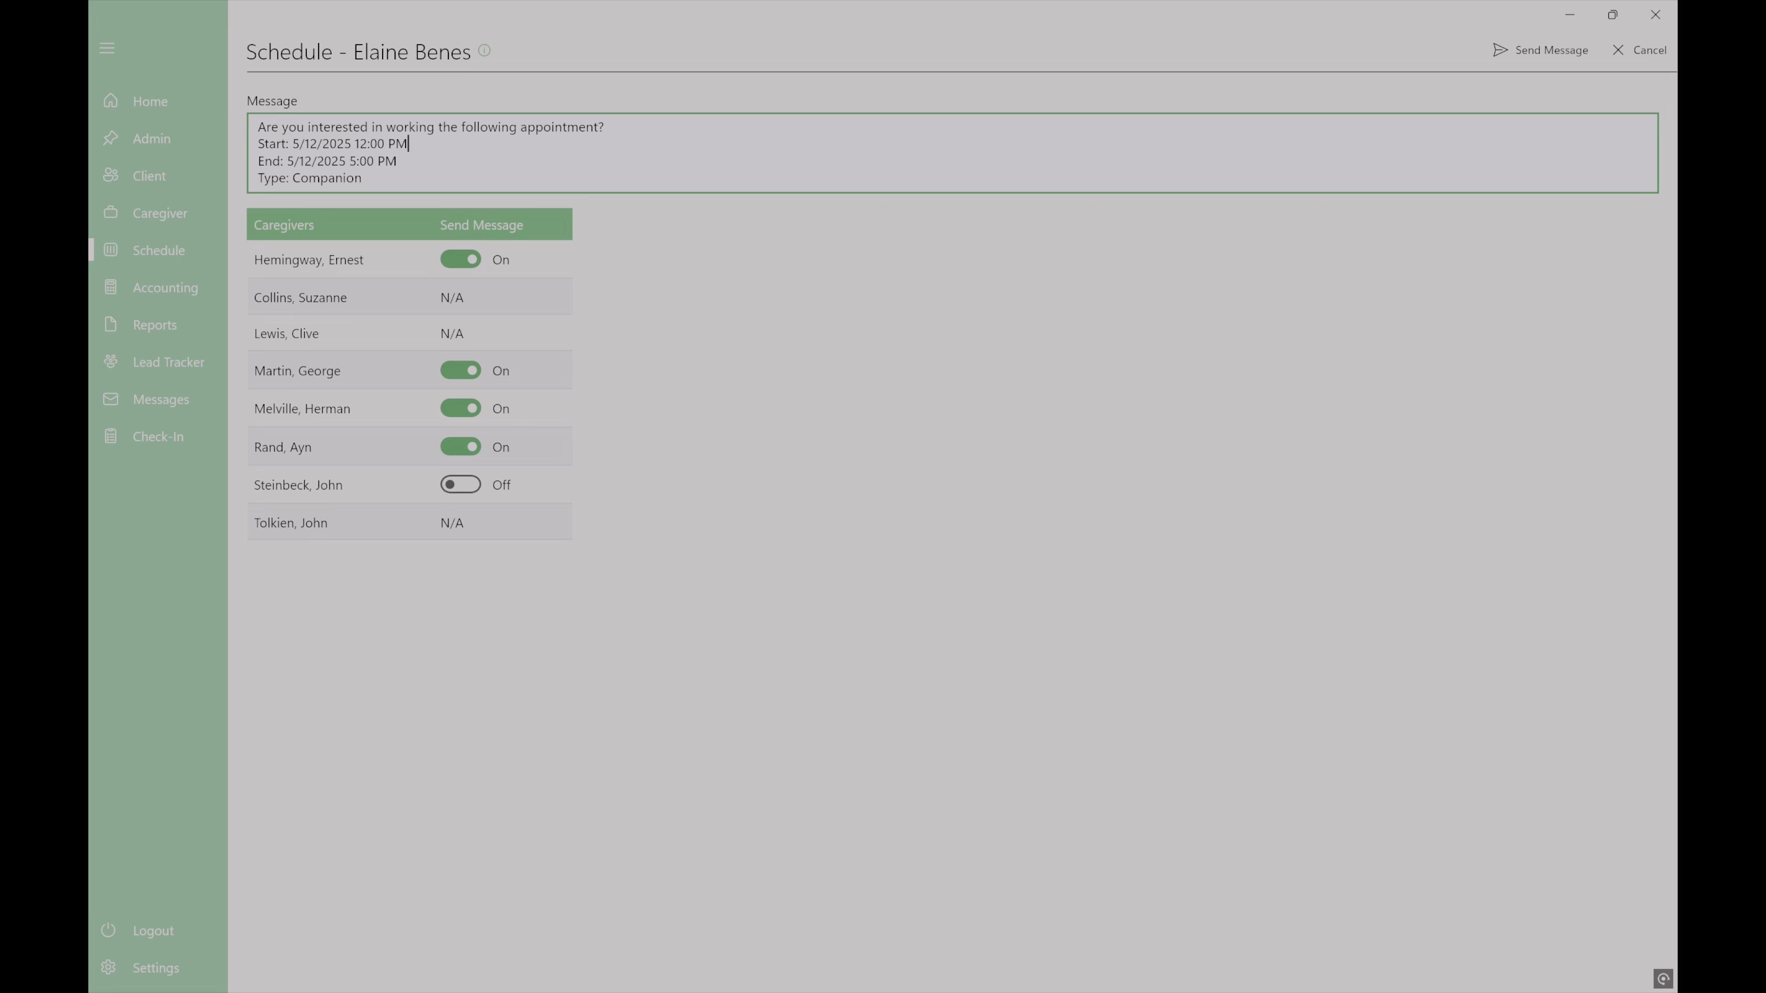
drag(362, 178, 258, 126)
click(363, 178)
click(1643, 64)
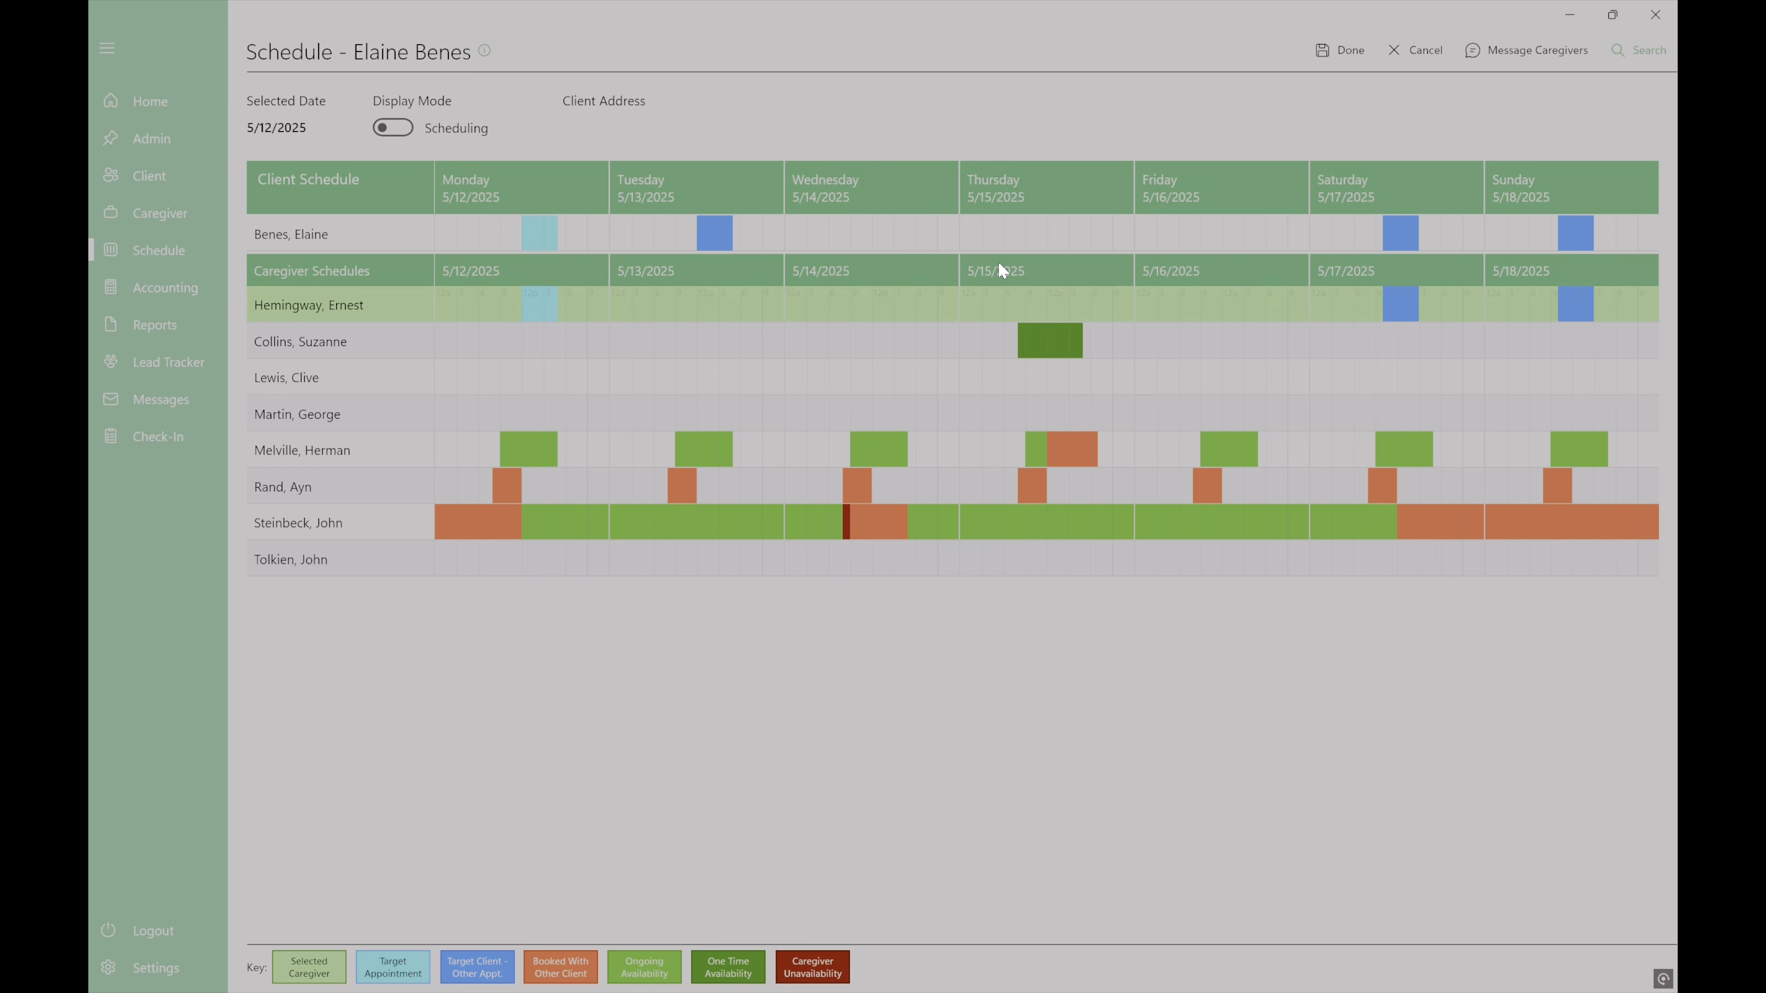
- Accept the selected caregiver for the 5/12/2025 appointment and save the appointment
click(1335, 52)
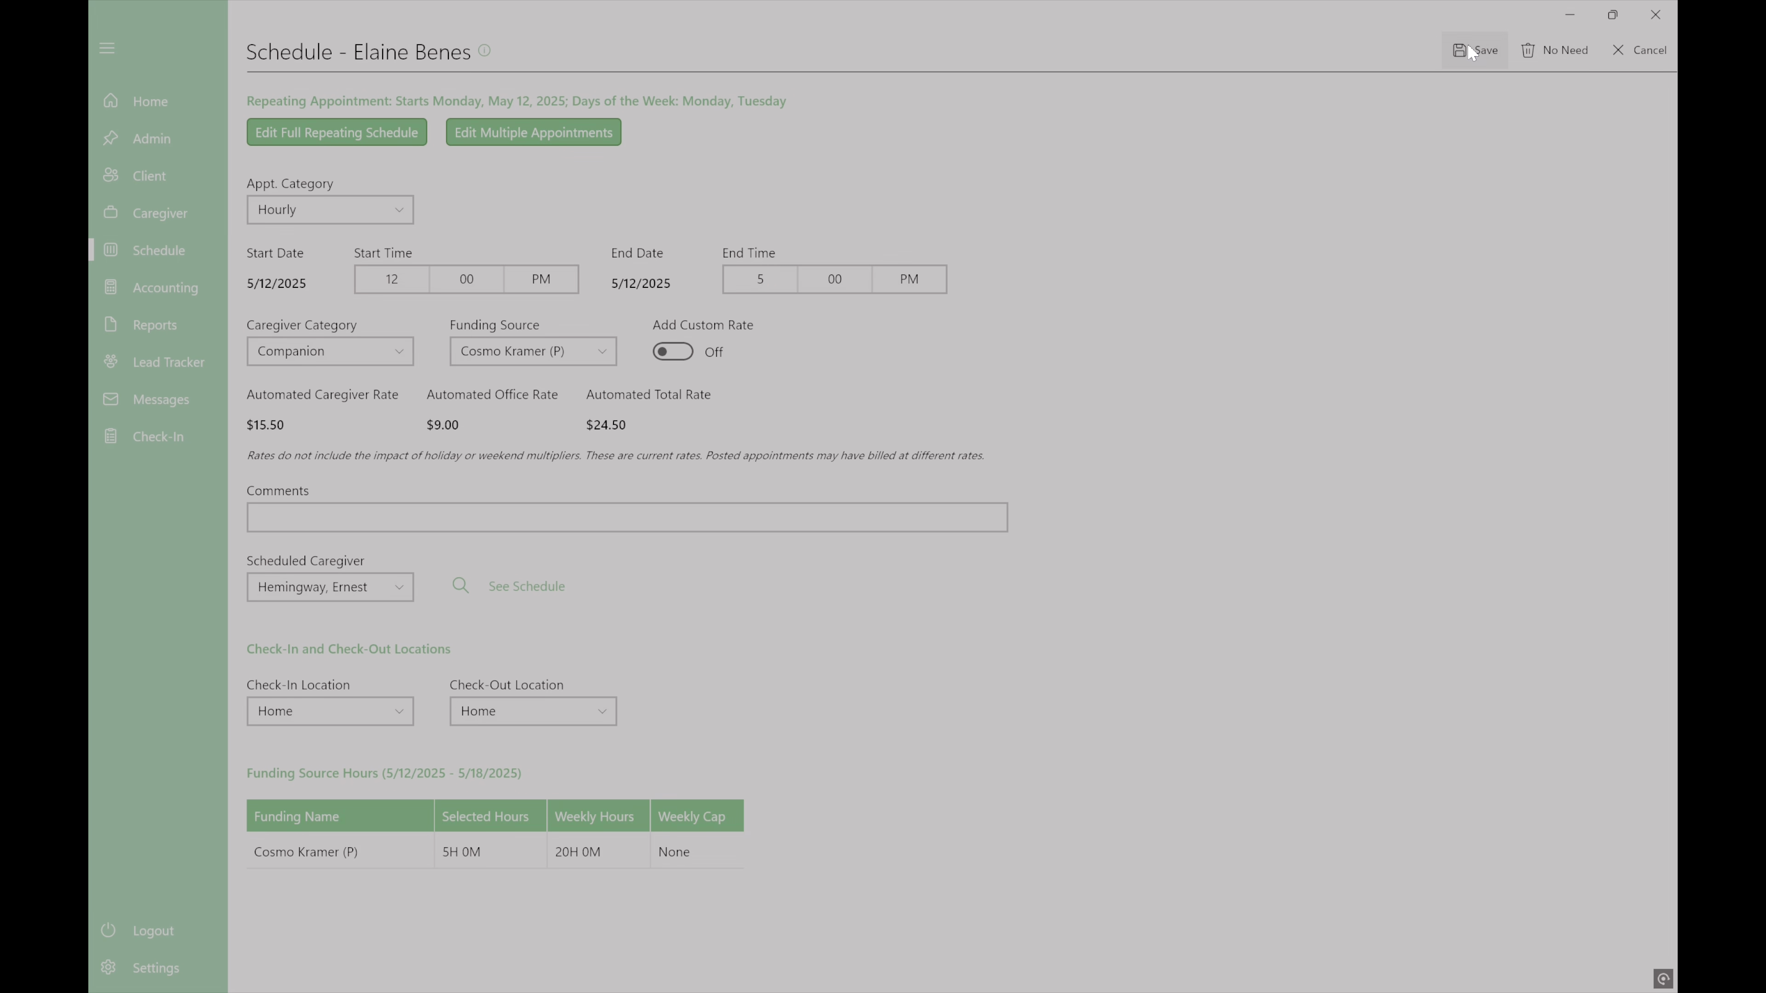
click(1455, 50)
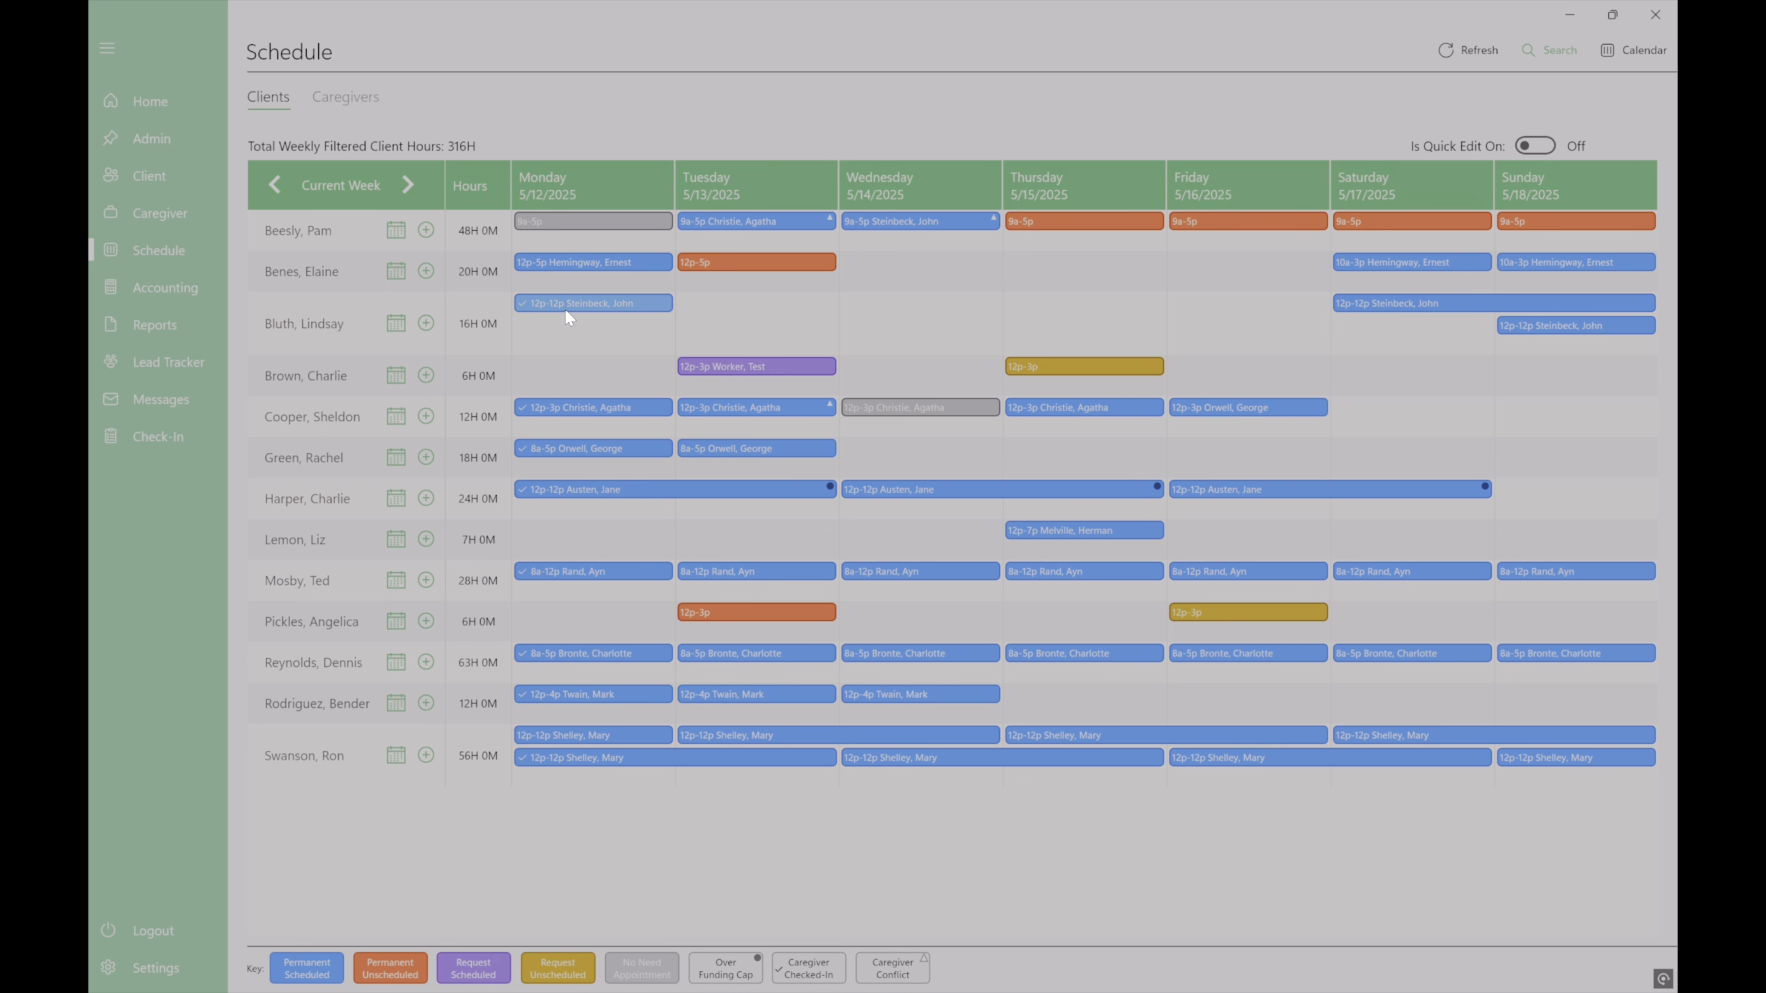